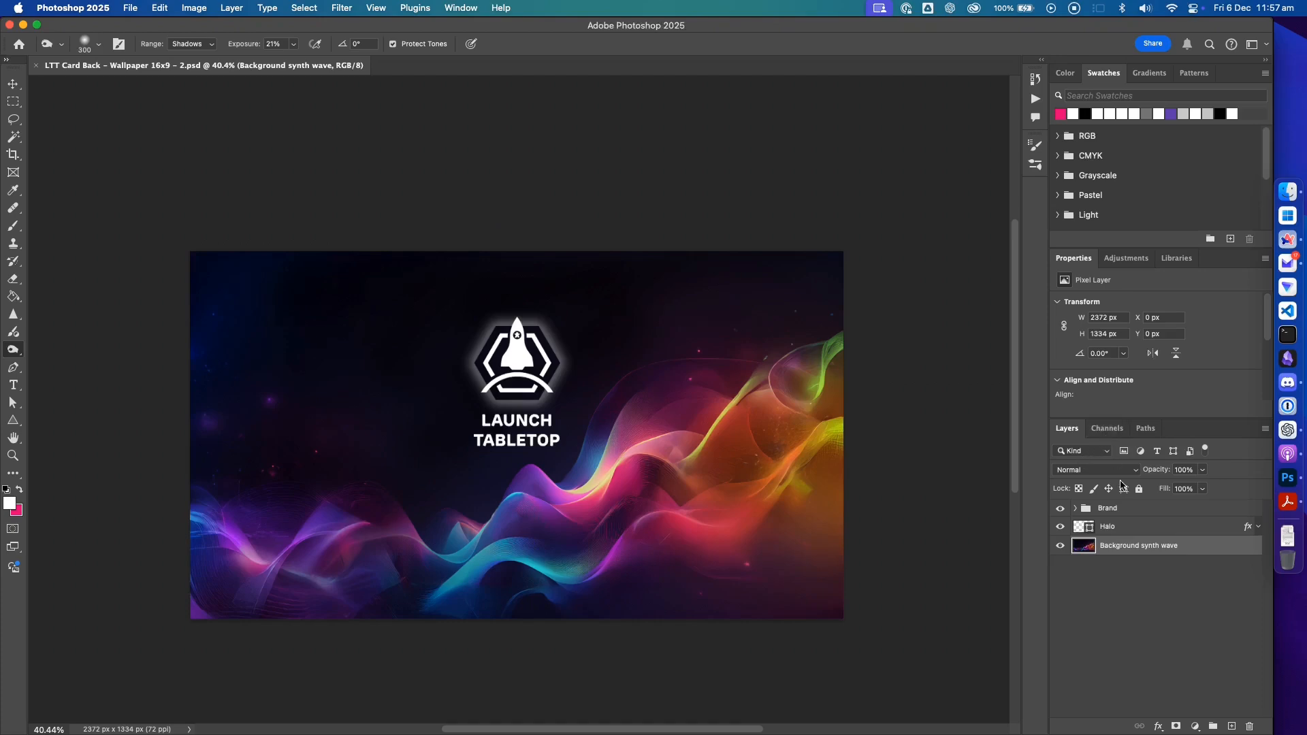
Merge all visible layers into a single layer and convert the document to CMYK color mode.
click(1114, 434)
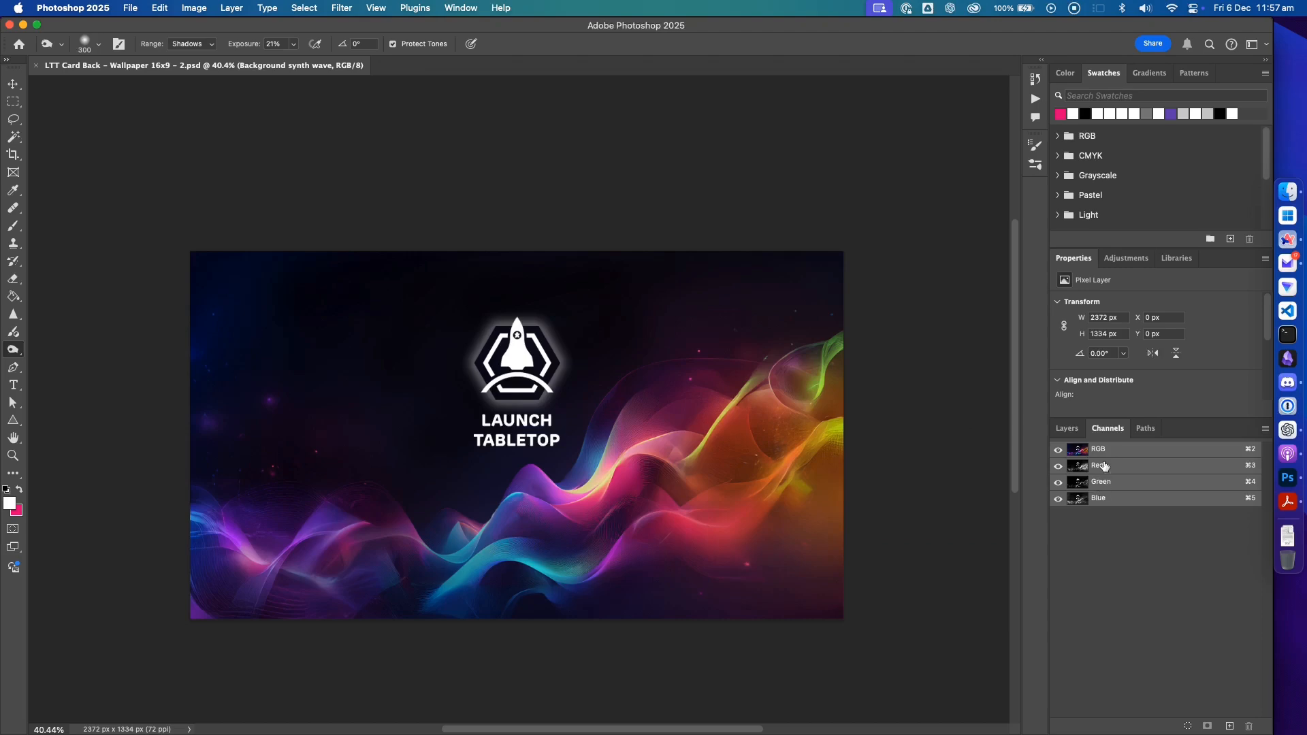
click(1066, 429)
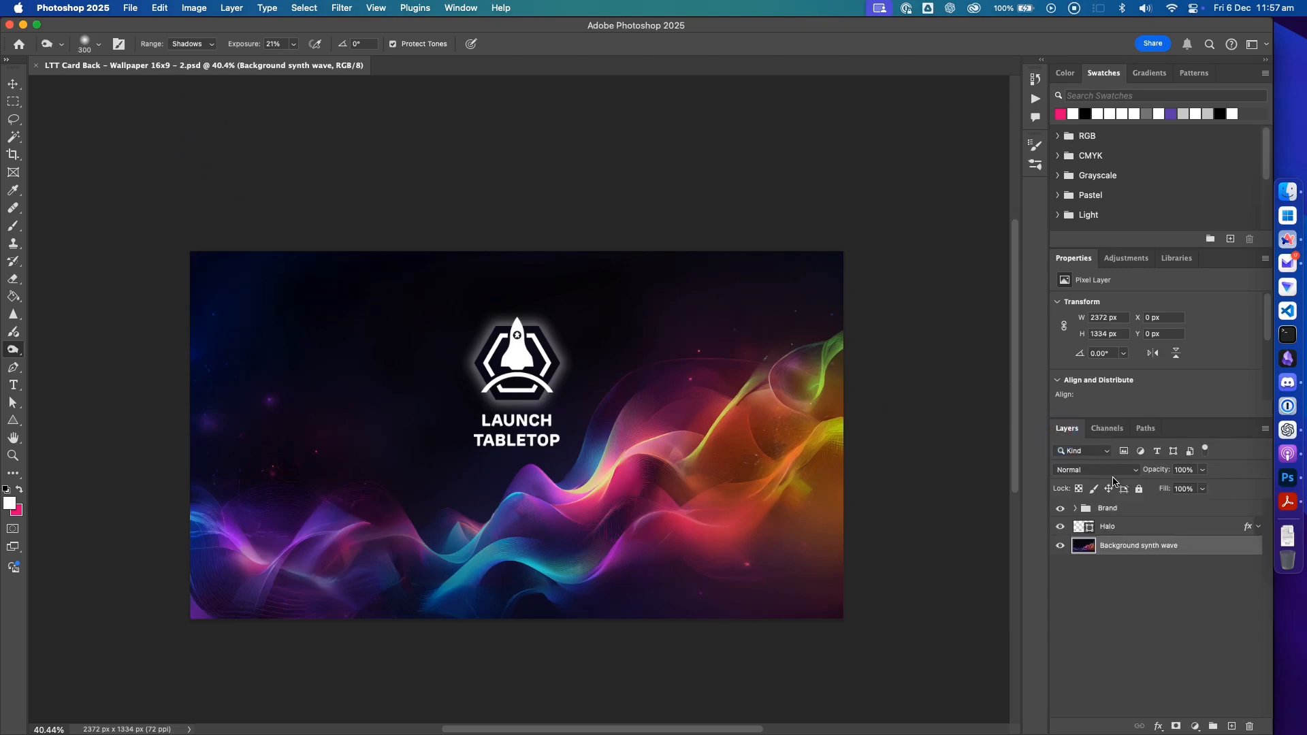
click(1123, 509)
key(super+shift+e)
click(194, 8)
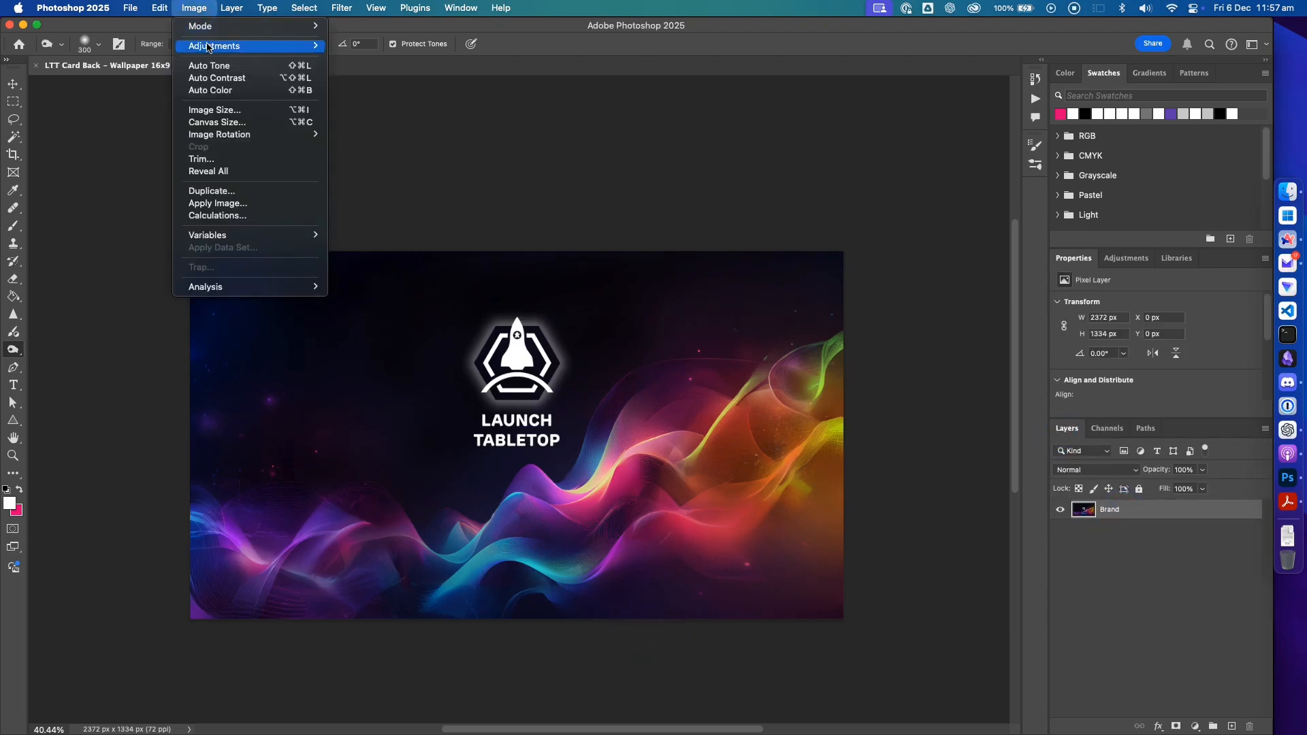
mouse_move(204, 26)
click(376, 88)
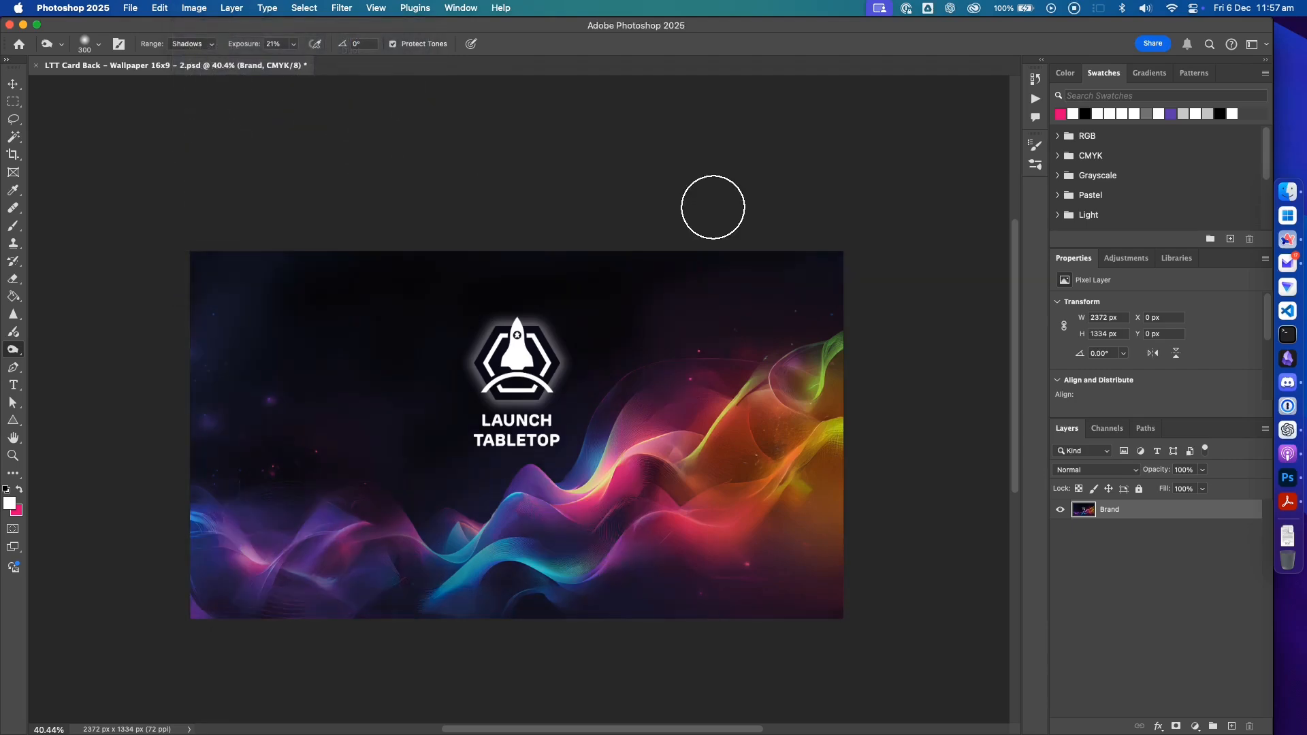
Examine the Cyan, Magenta, Yellow and Black channels in isolation and in combination, finishing with all channels shown.
click(1107, 429)
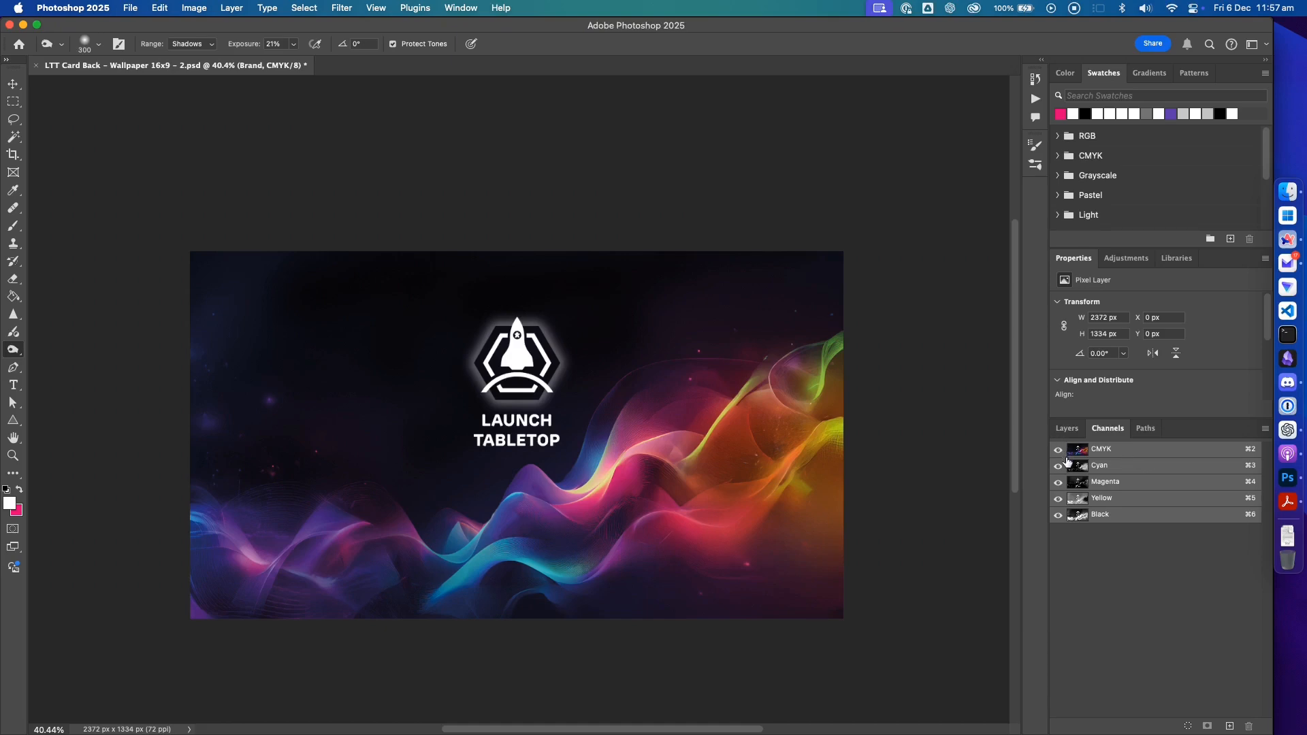
click(1122, 465)
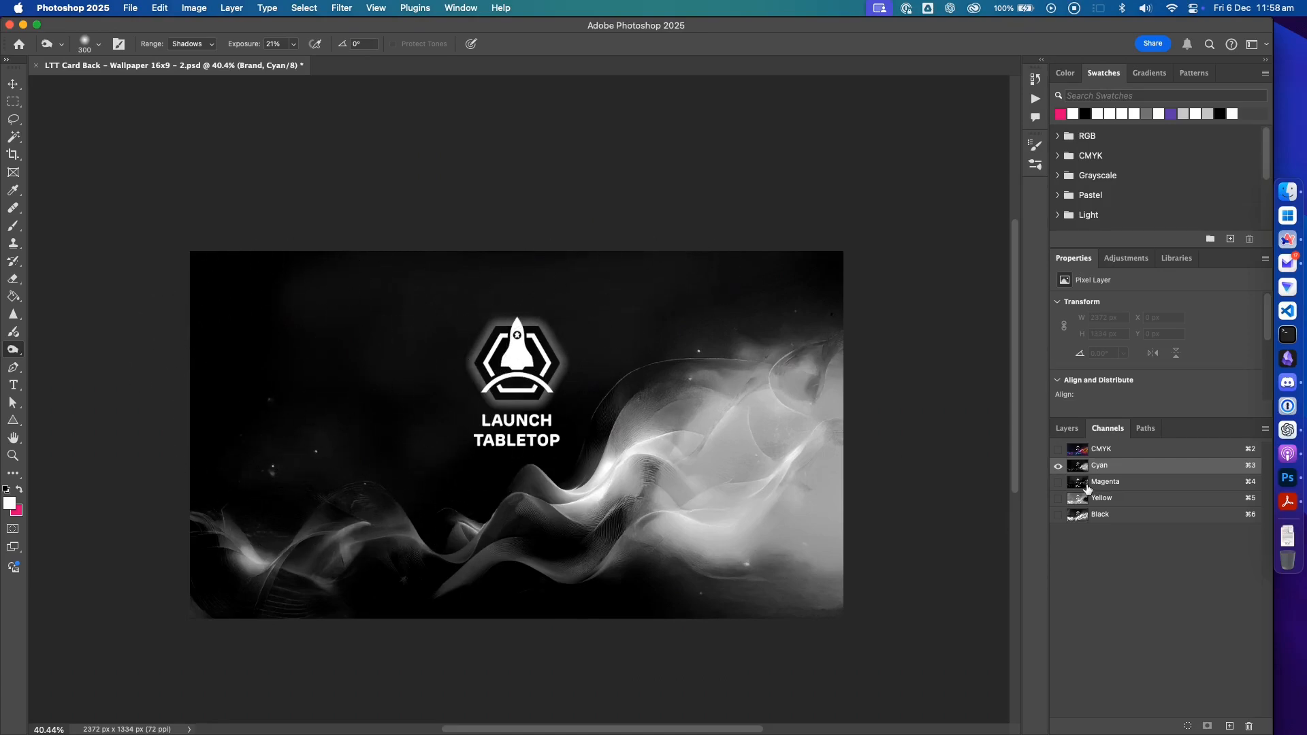
click(1058, 482)
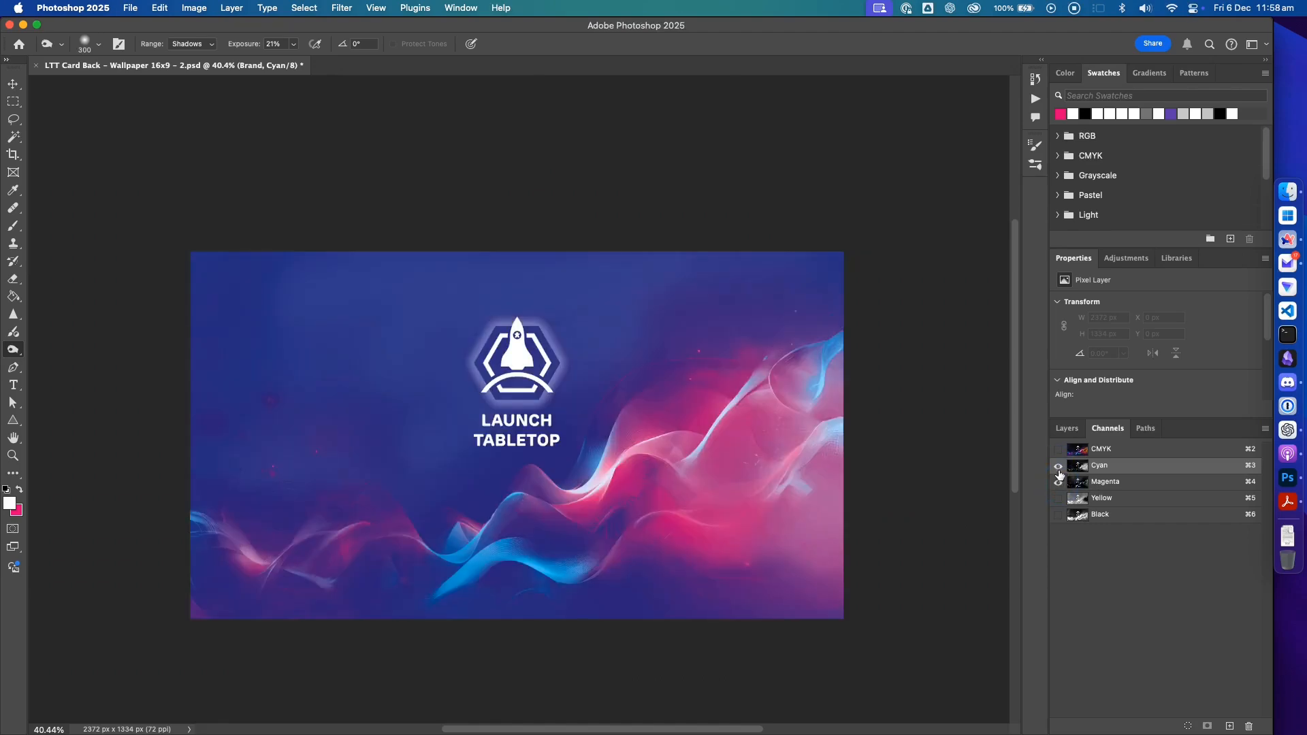
click(1058, 465)
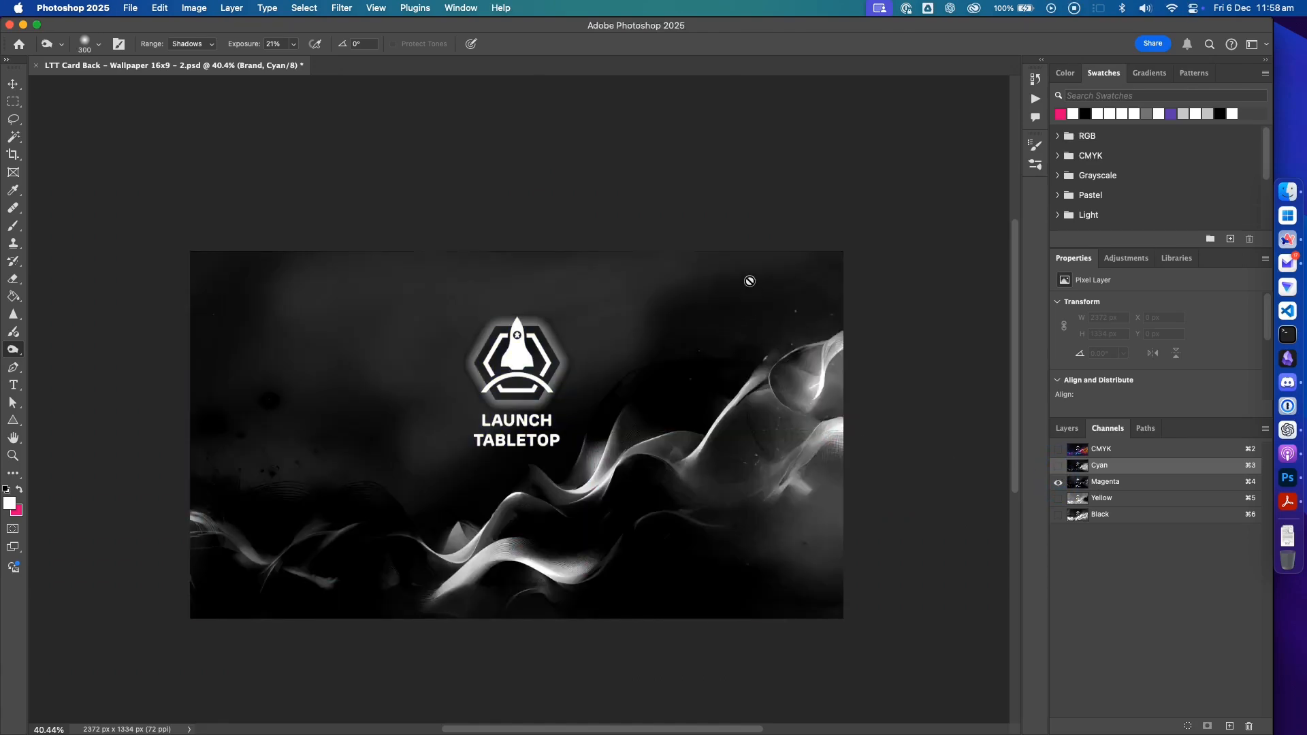
click(1109, 485)
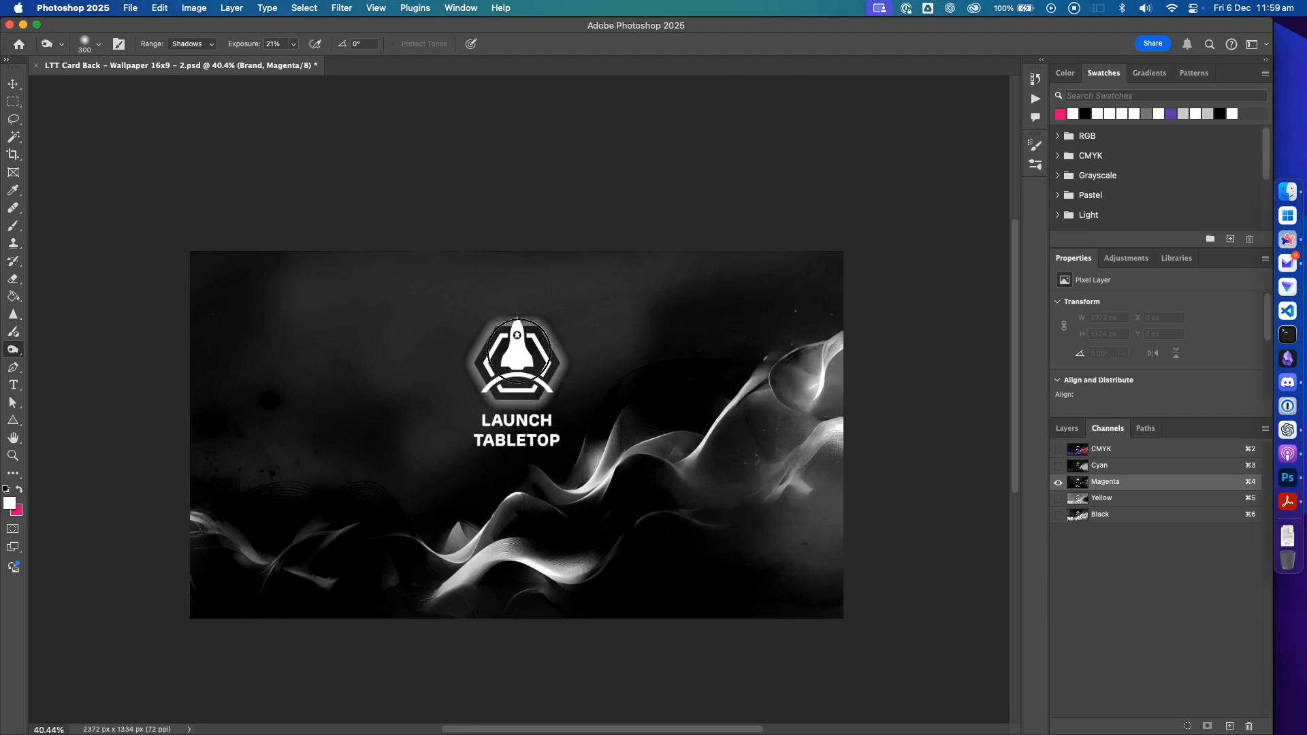
click(1058, 515)
click(1058, 482)
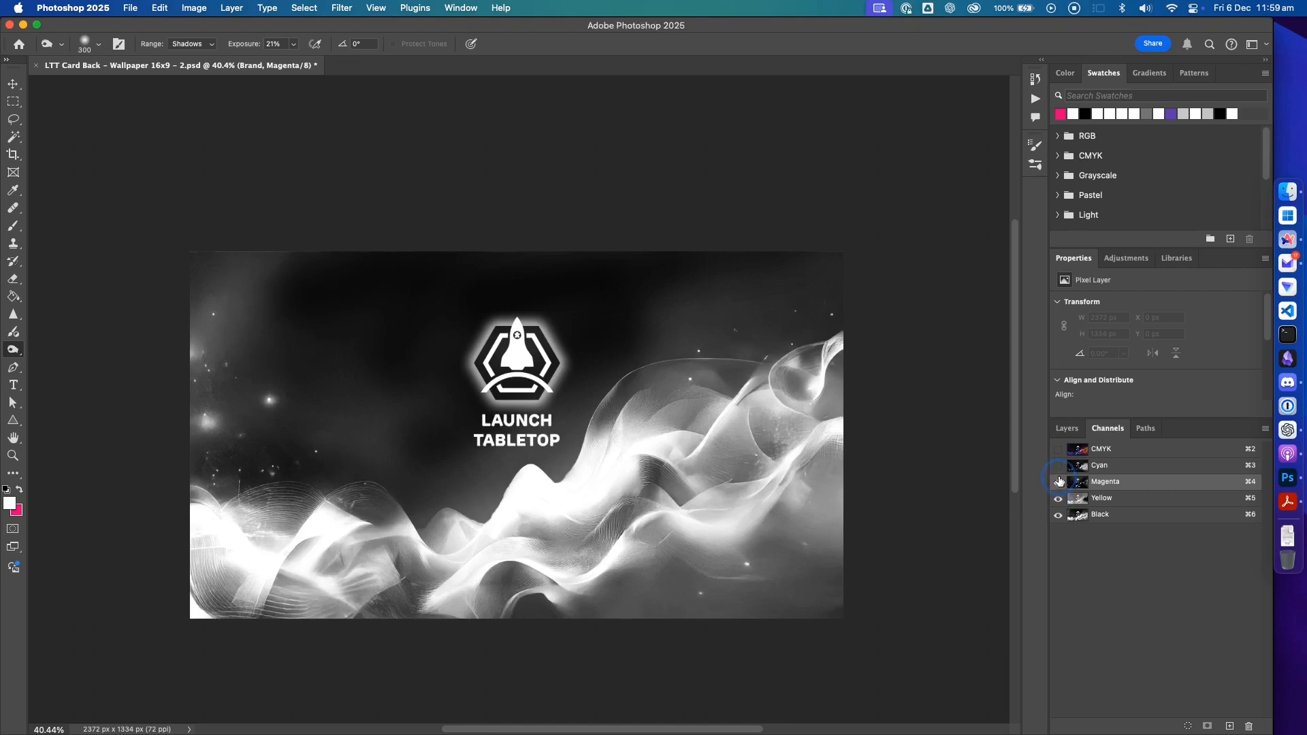
click(1058, 452)
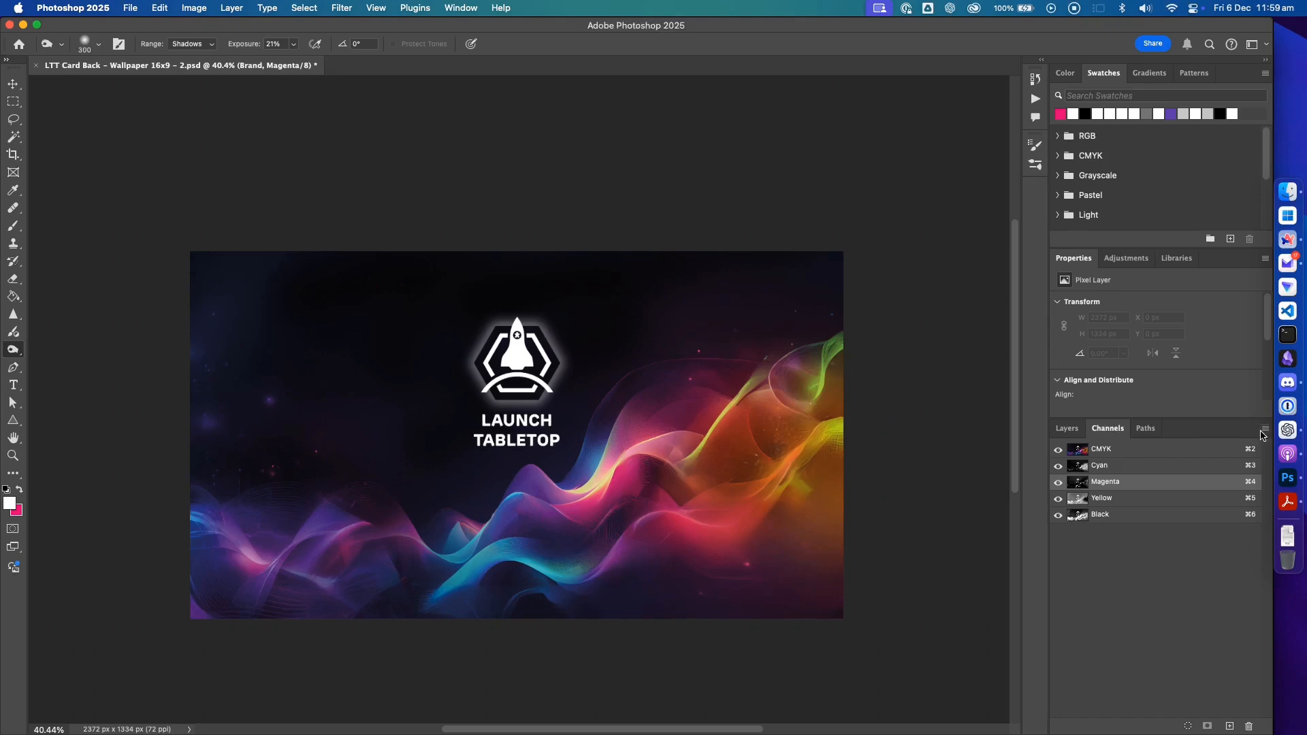
Create a spot channel named Spot UV with a C0 M100 Y0 K0 color and 100% solidity.
click(1264, 431)
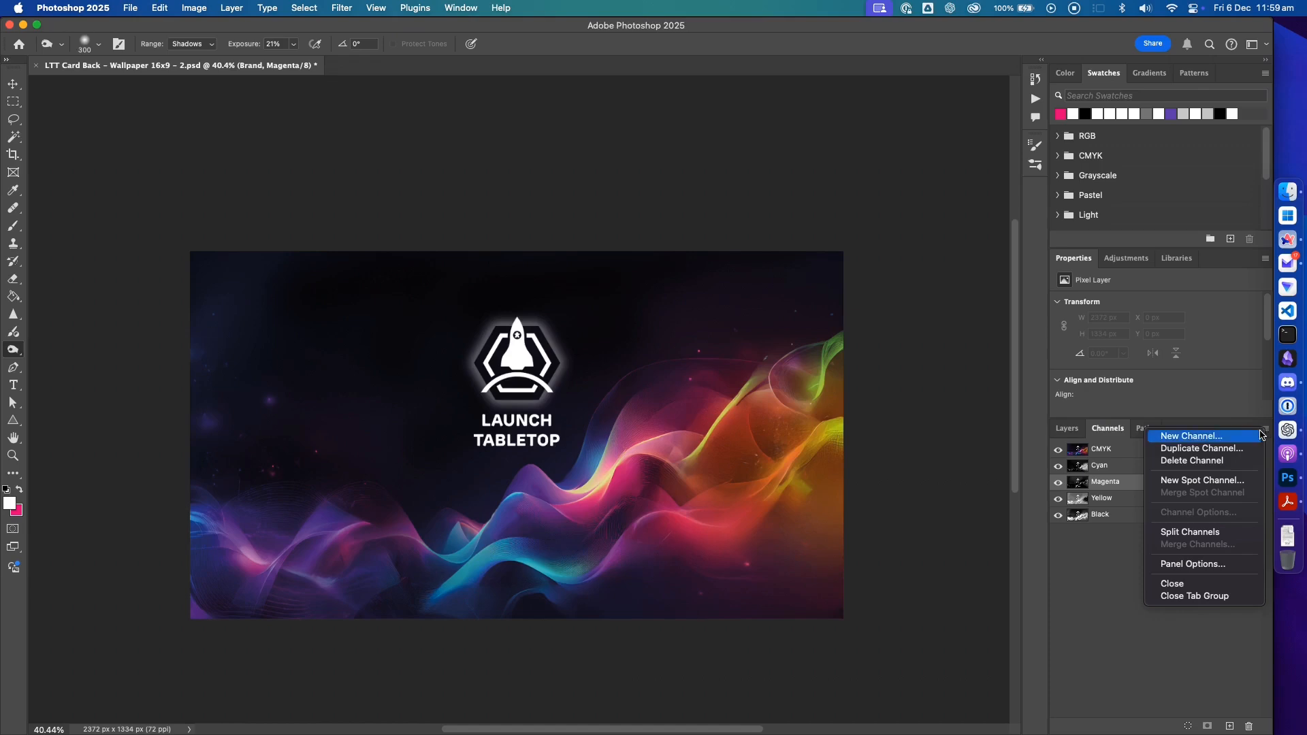
click(1171, 482)
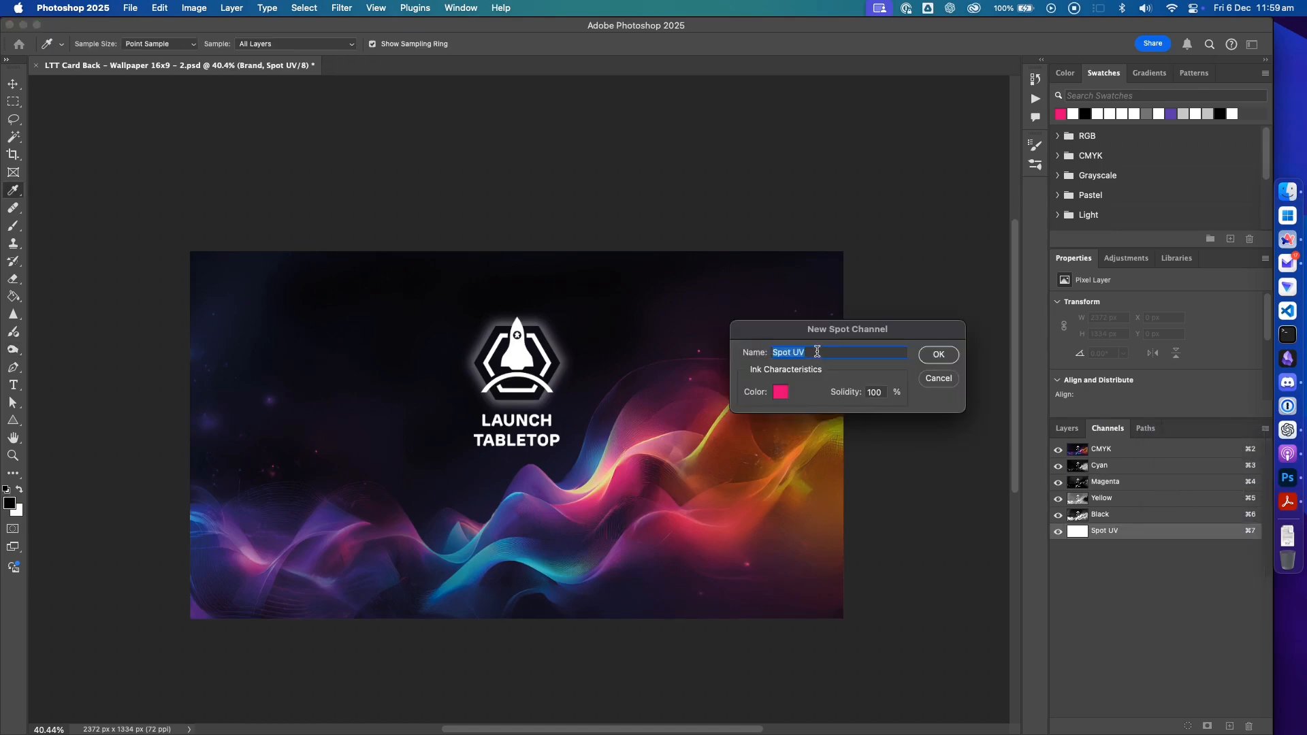
click(837, 354)
click(780, 393)
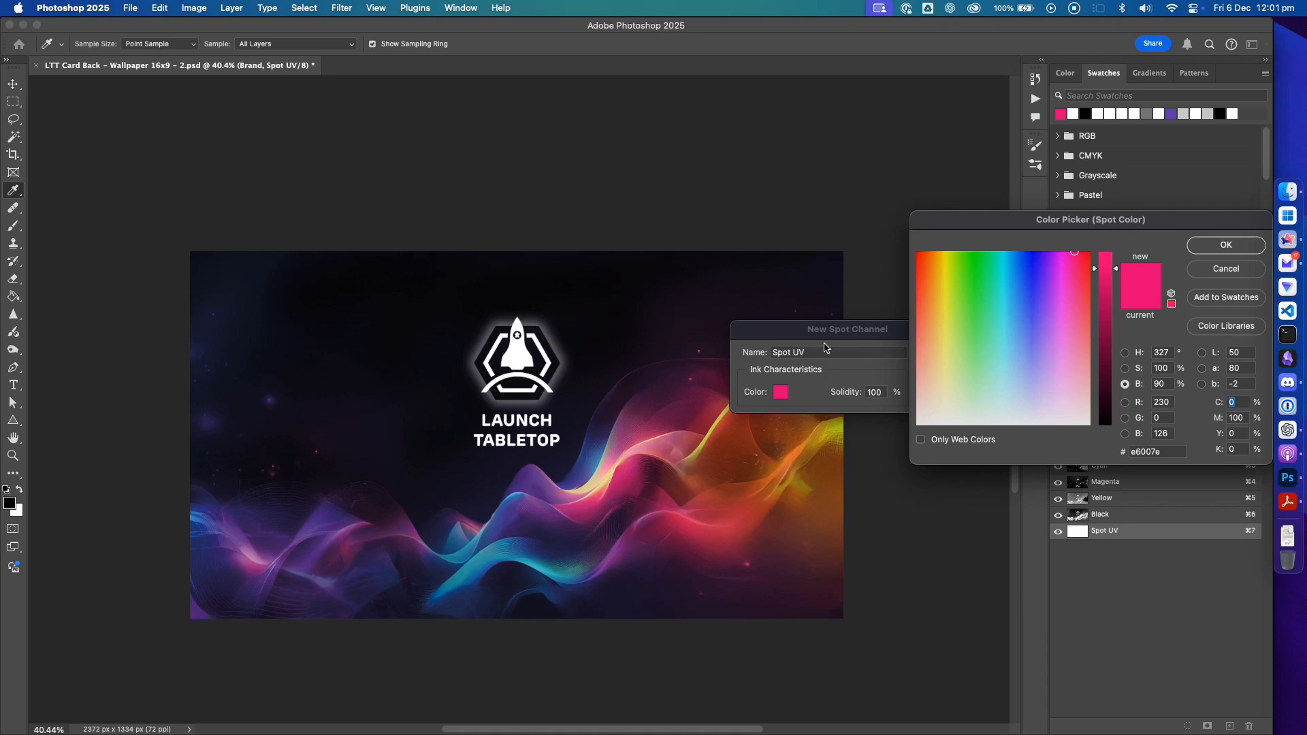
click(1208, 247)
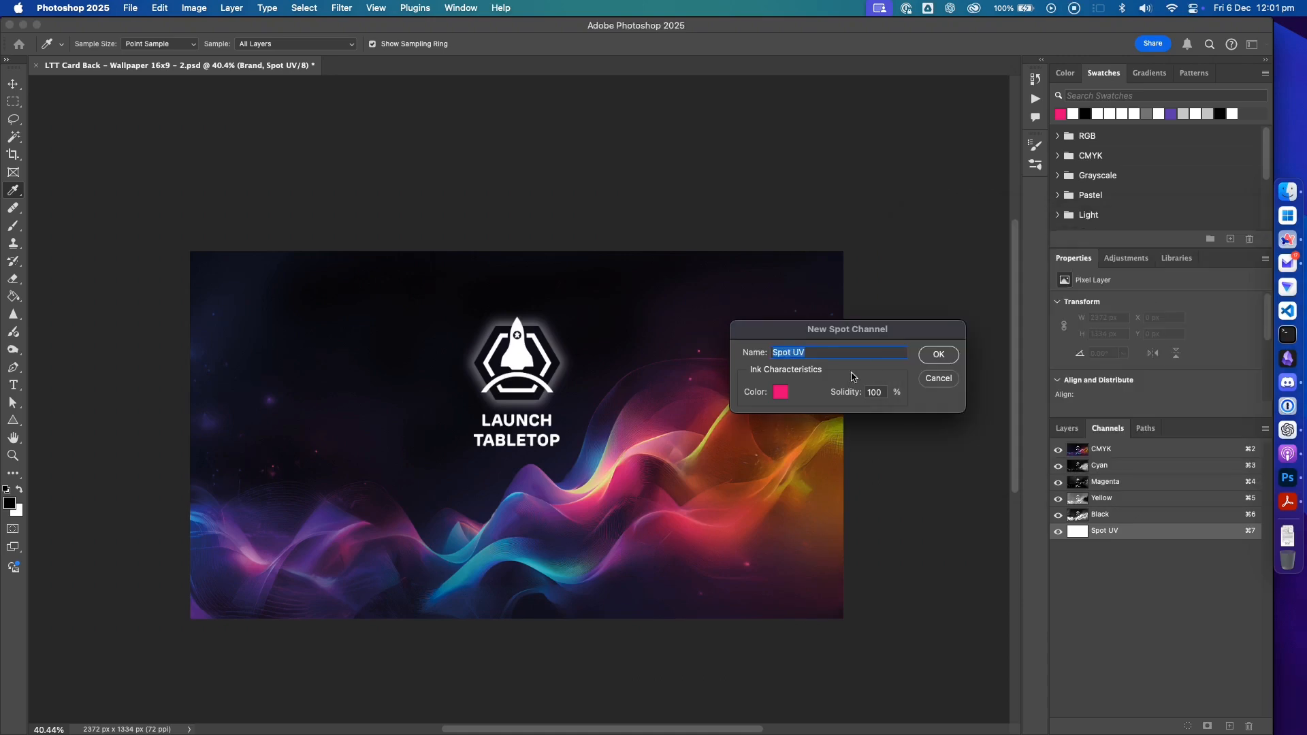
click(926, 361)
Brush a solid patch about 715 × 804 px over the logo and its text on the Spot UV channel, using a 300 px brush.
key(o)
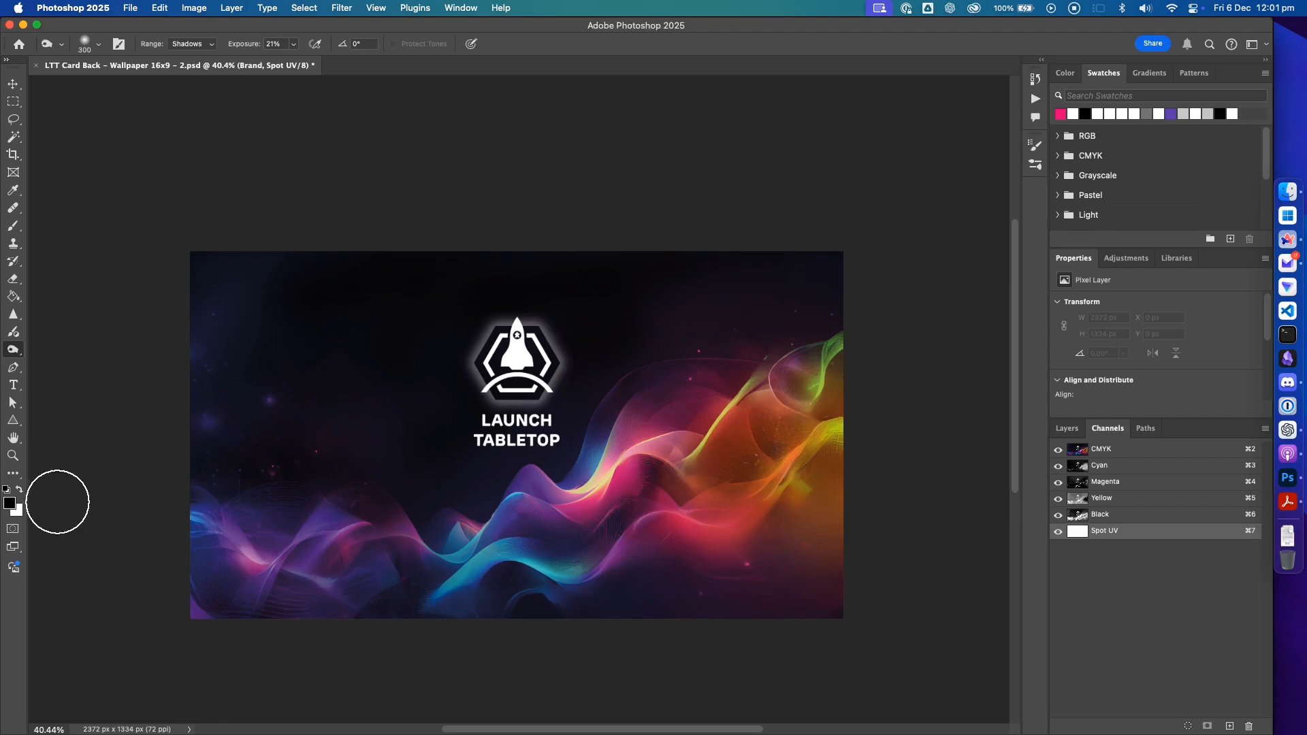
click(13, 226)
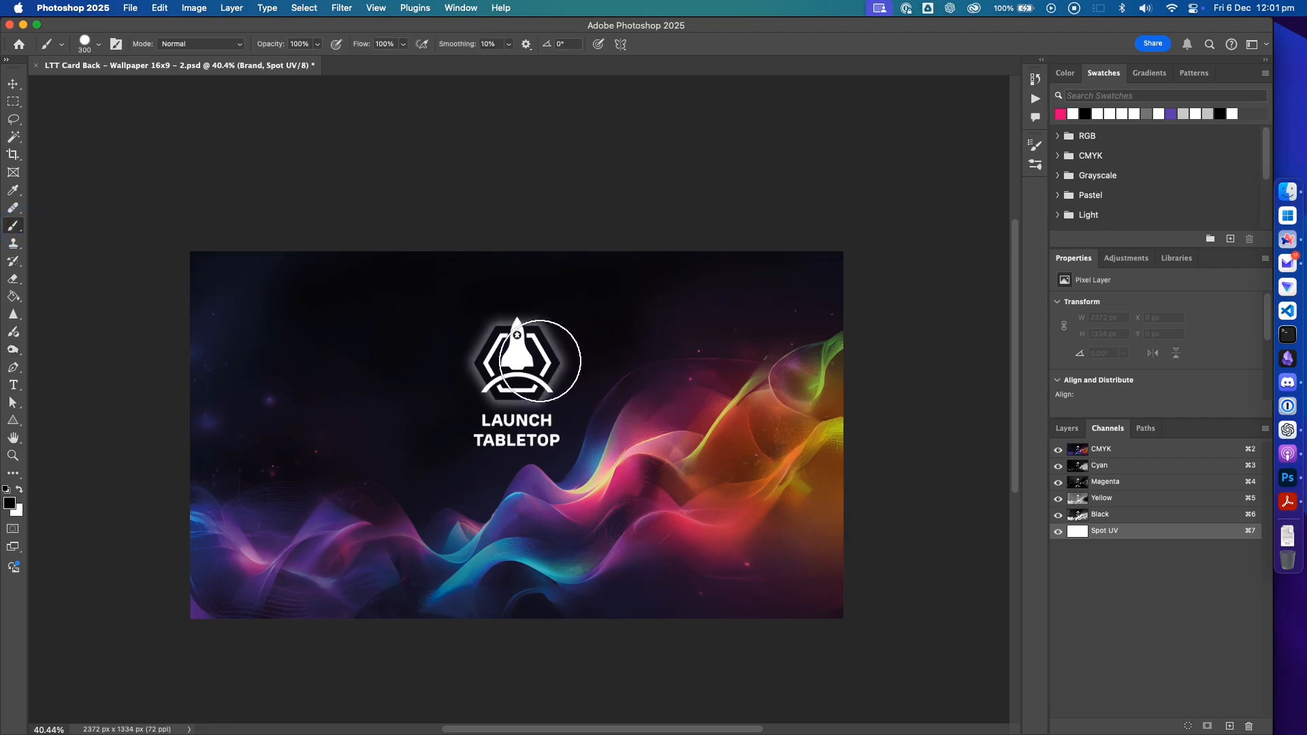
mouse_move(487, 374)
mouse_down()
mouse_move(518, 347)
mouse_move(536, 369)
mouse_move(490, 371)
mouse_move(510, 426)
mouse_move(549, 414)
mouse_move(516, 325)
mouse_move(456, 356)
mouse_move(510, 431)
mouse_move(563, 330)
mouse_move(436, 318)
mouse_up()
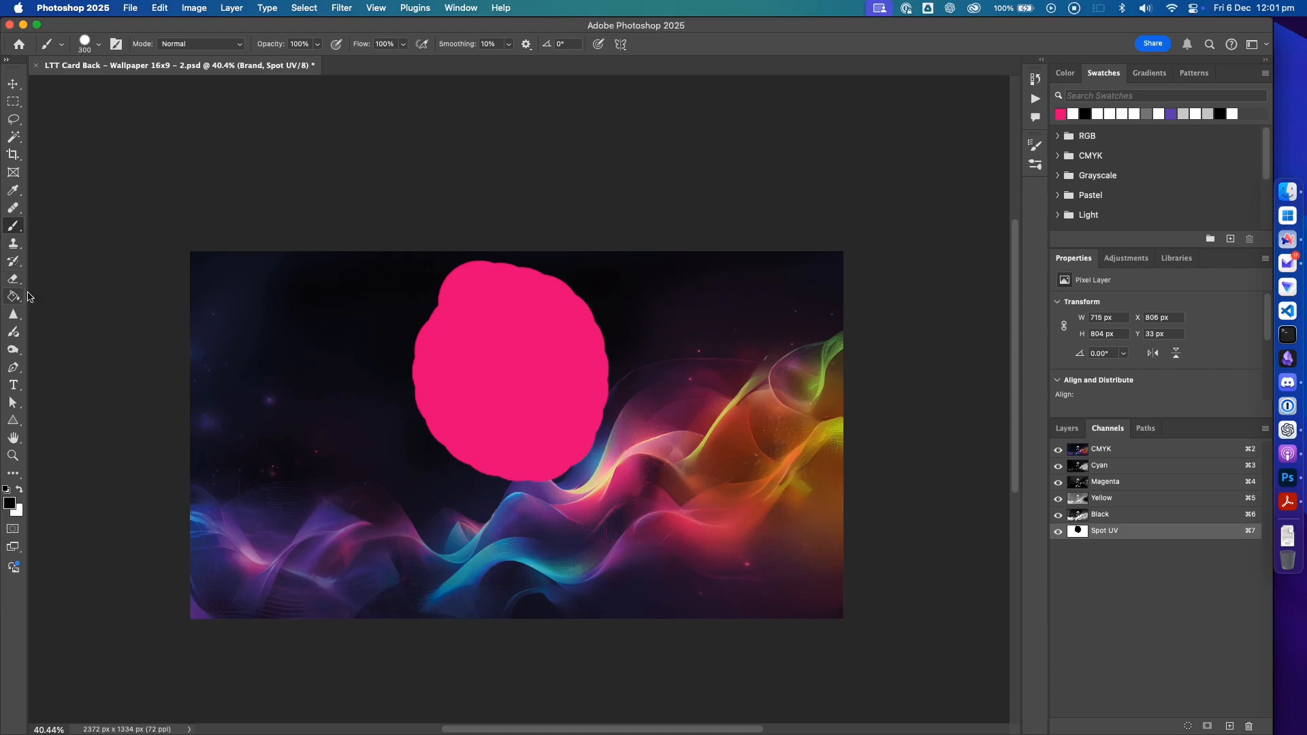
Erase the Spot UV patch's edges to about 668 × 693 px, redoing the first pass, and check the artwork beneath by toggling the channel's visibility.
key(e)
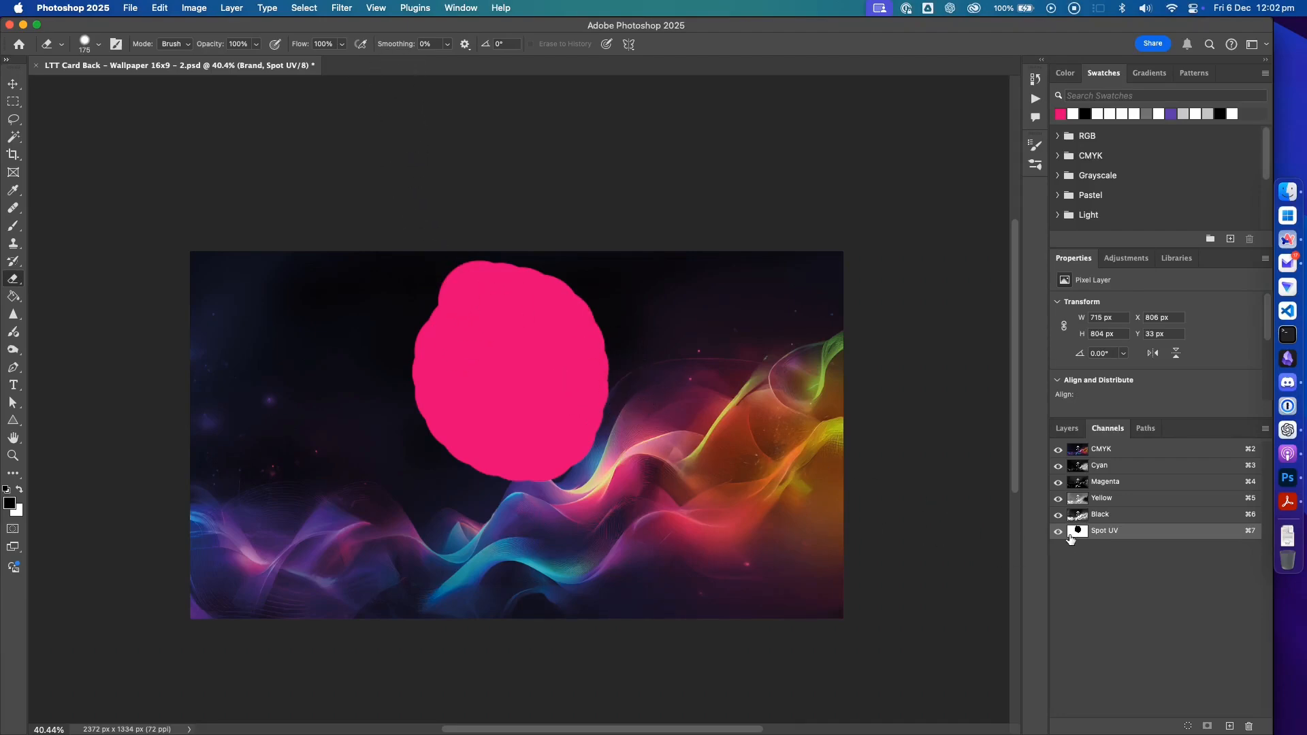
mouse_move(478, 248)
mouse_down()
mouse_move(432, 287)
mouse_move(394, 385)
mouse_move(404, 430)
mouse_move(461, 467)
mouse_move(386, 387)
mouse_move(451, 457)
mouse_move(513, 477)
mouse_move(570, 468)
mouse_up()
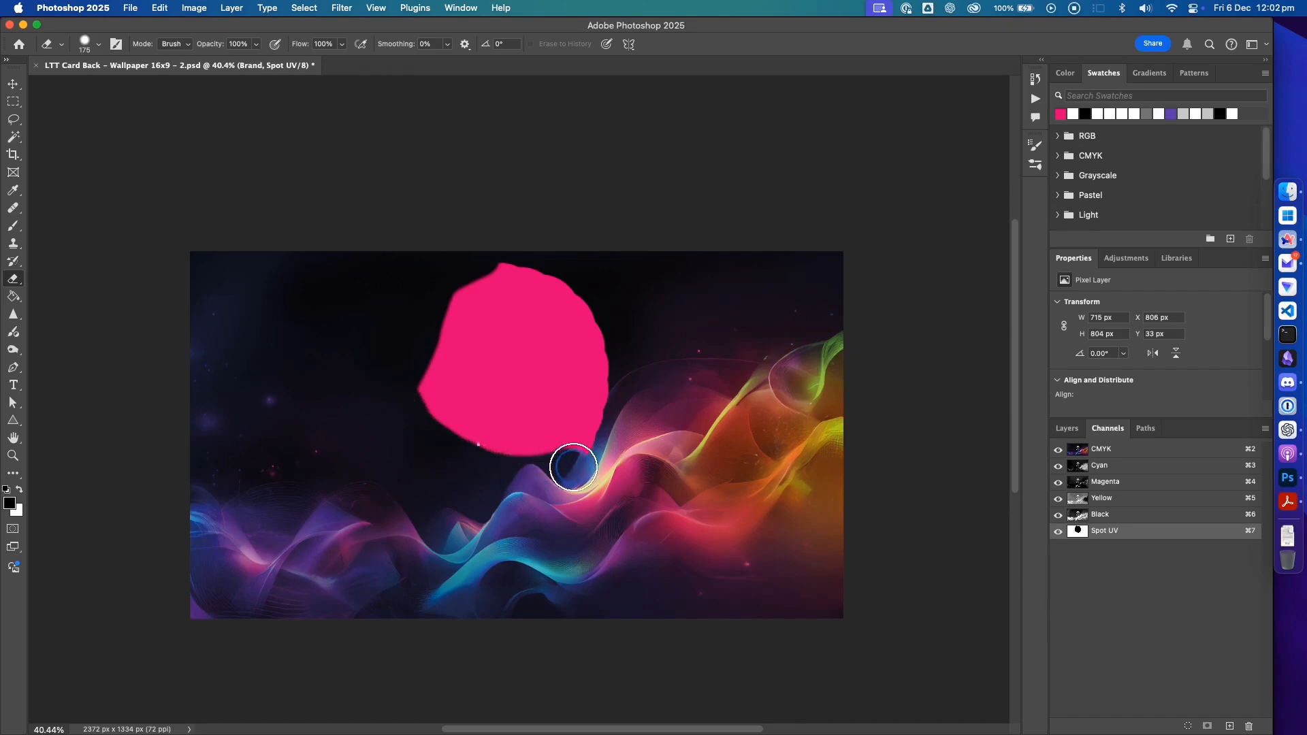
key(super+z)
mouse_move(447, 473)
mouse_down()
mouse_move(517, 490)
mouse_move(595, 467)
mouse_move(624, 388)
mouse_move(611, 301)
mouse_move(554, 266)
mouse_move(464, 259)
mouse_move(426, 306)
mouse_move(406, 426)
mouse_move(394, 379)
mouse_move(522, 269)
mouse_move(588, 302)
mouse_move(652, 373)
mouse_up()
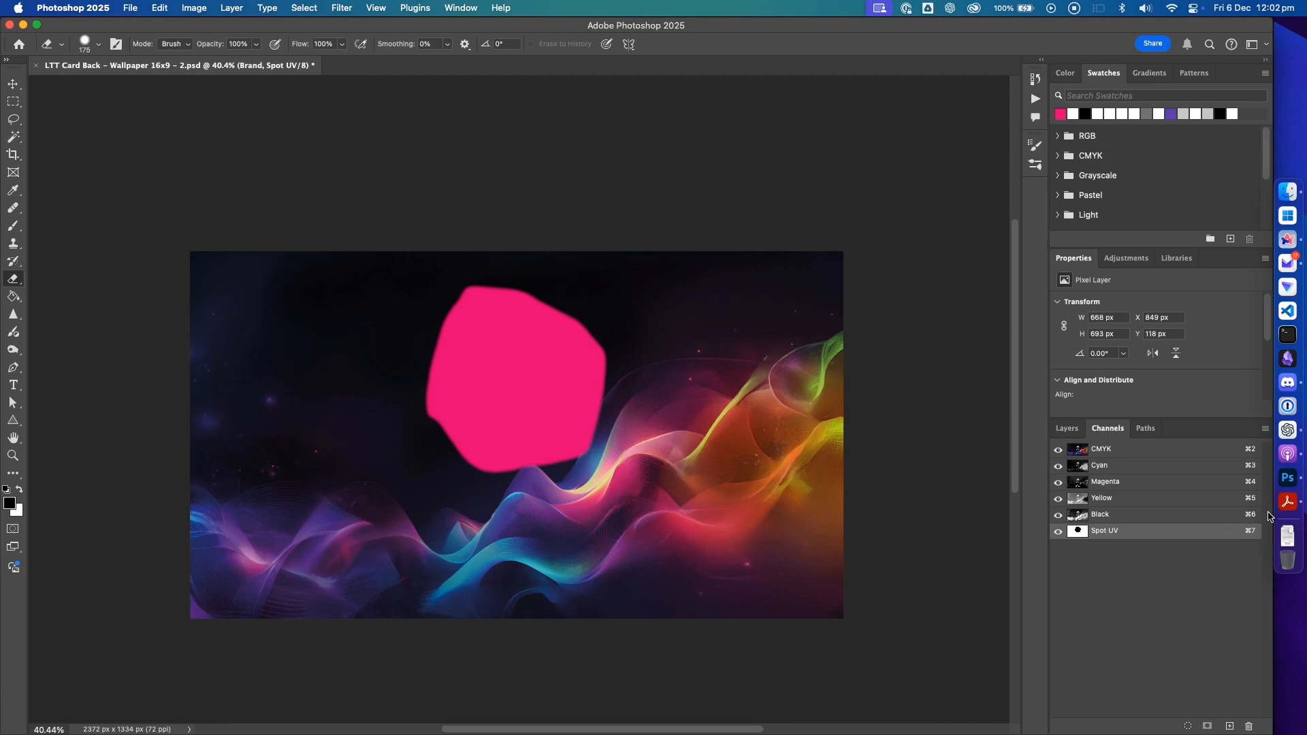
click(1059, 532)
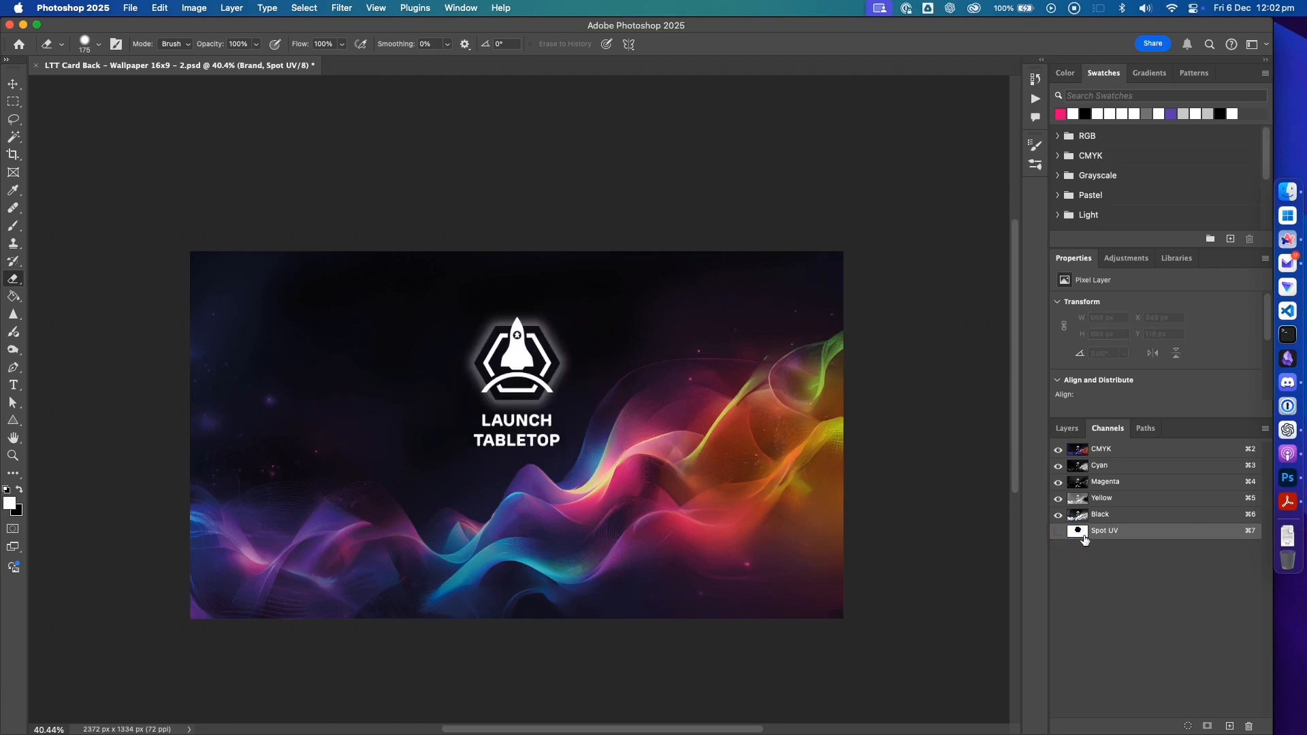
click(1059, 533)
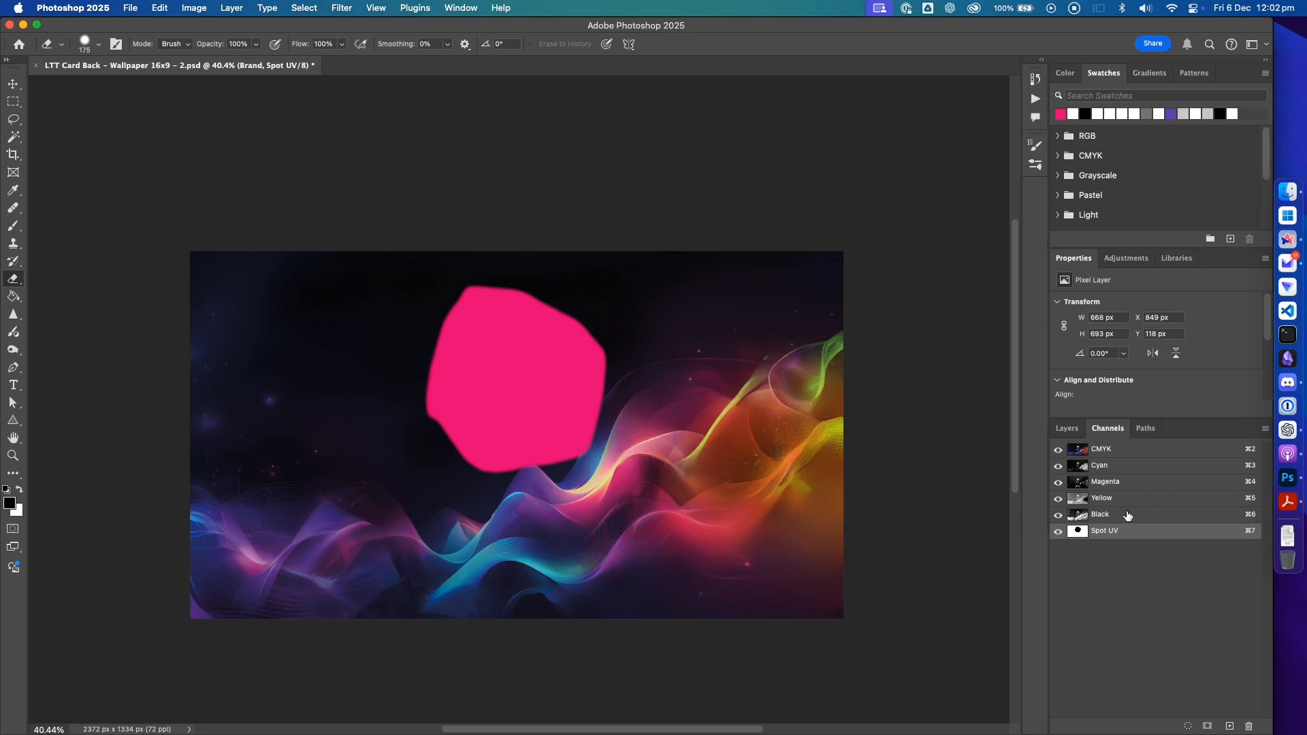
Save as Photoshop PDF over LTT Card Back - Wallpaper 16x9.pdf on the Desktop, with Preserve Photoshop Editing Capabilities turned off.
click(128, 8)
click(160, 156)
click(893, 530)
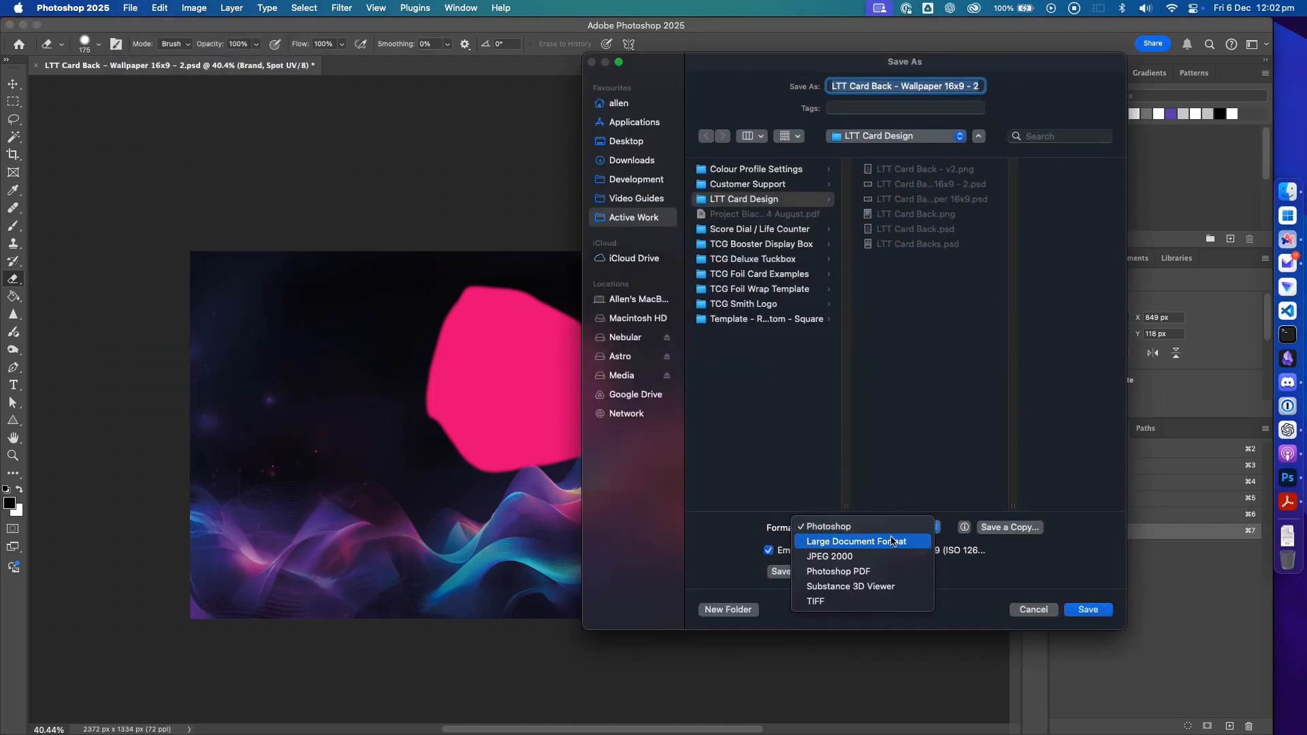
click(881, 571)
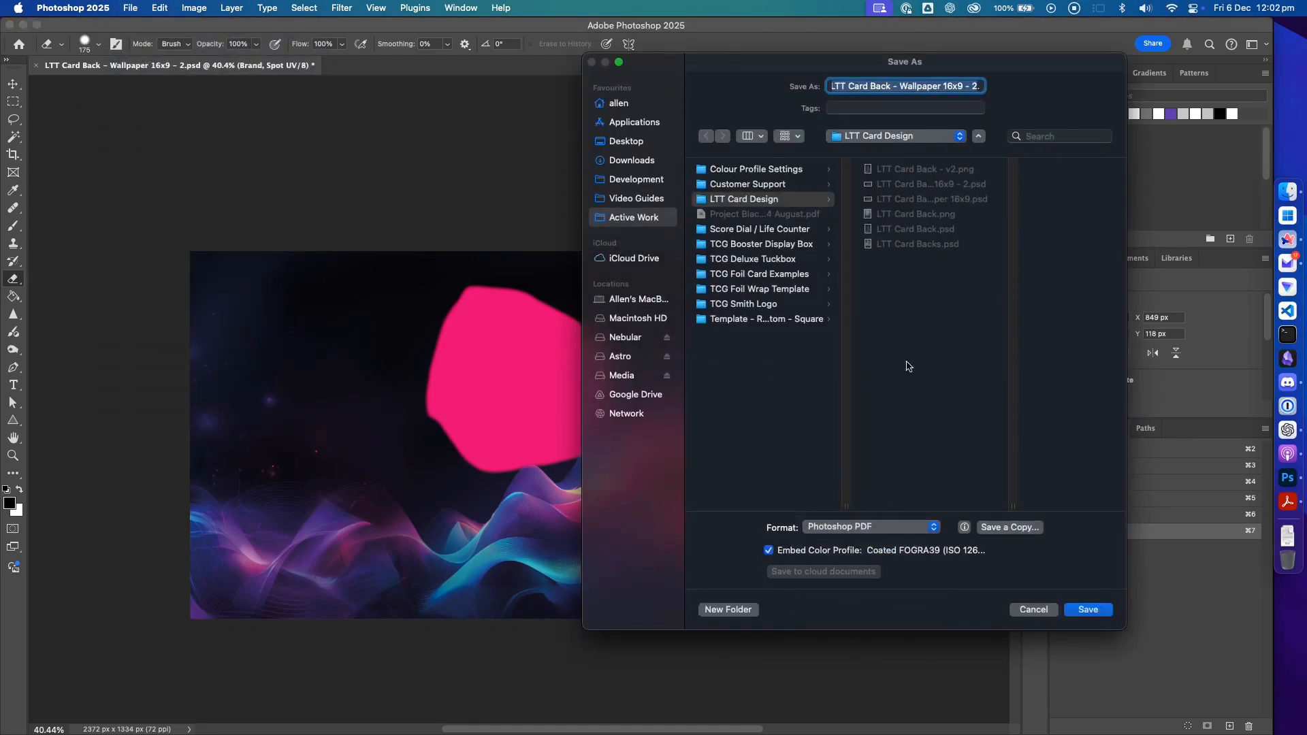
click(633, 144)
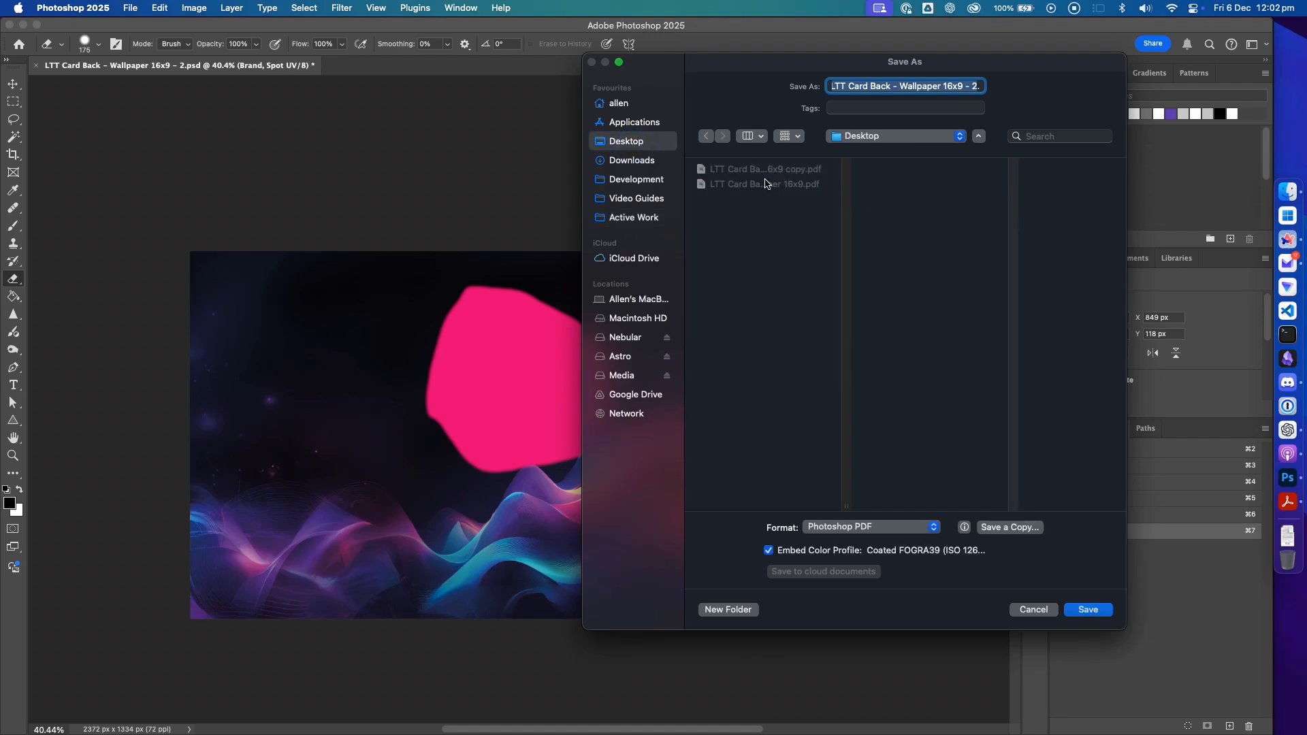
click(795, 184)
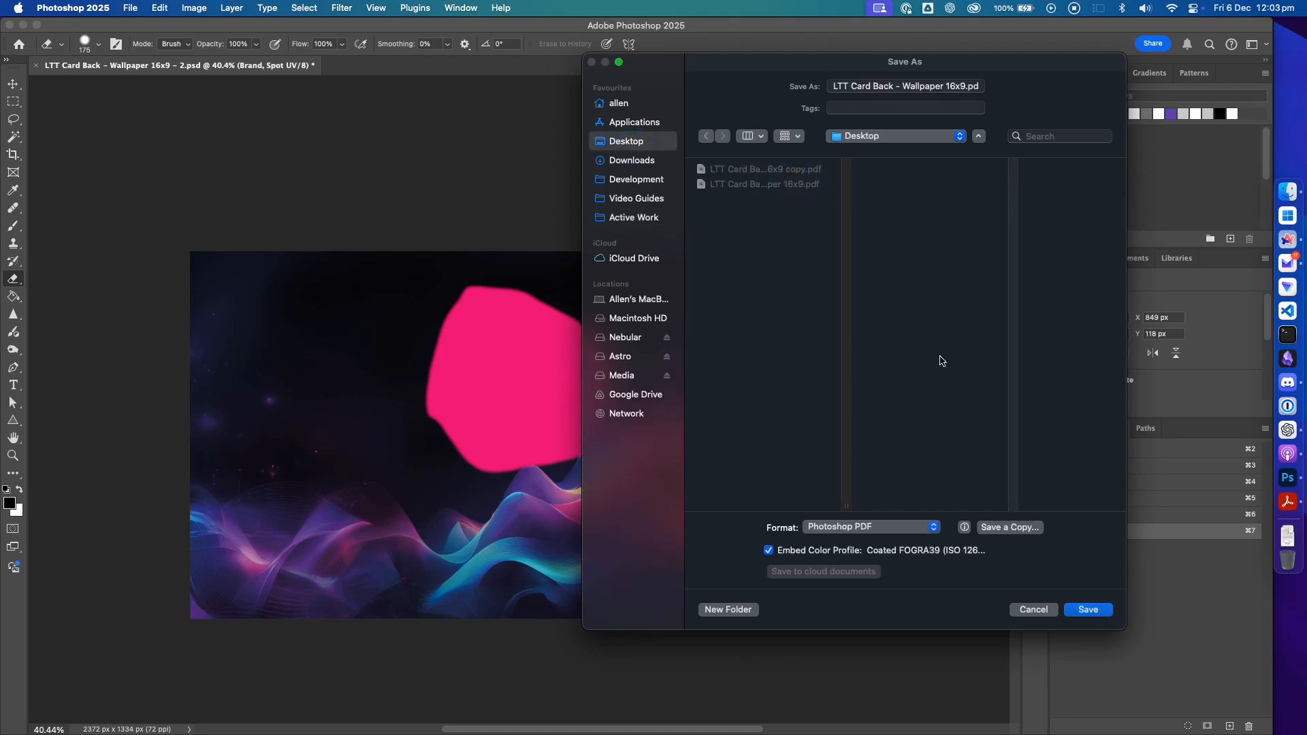
click(1087, 609)
click(911, 410)
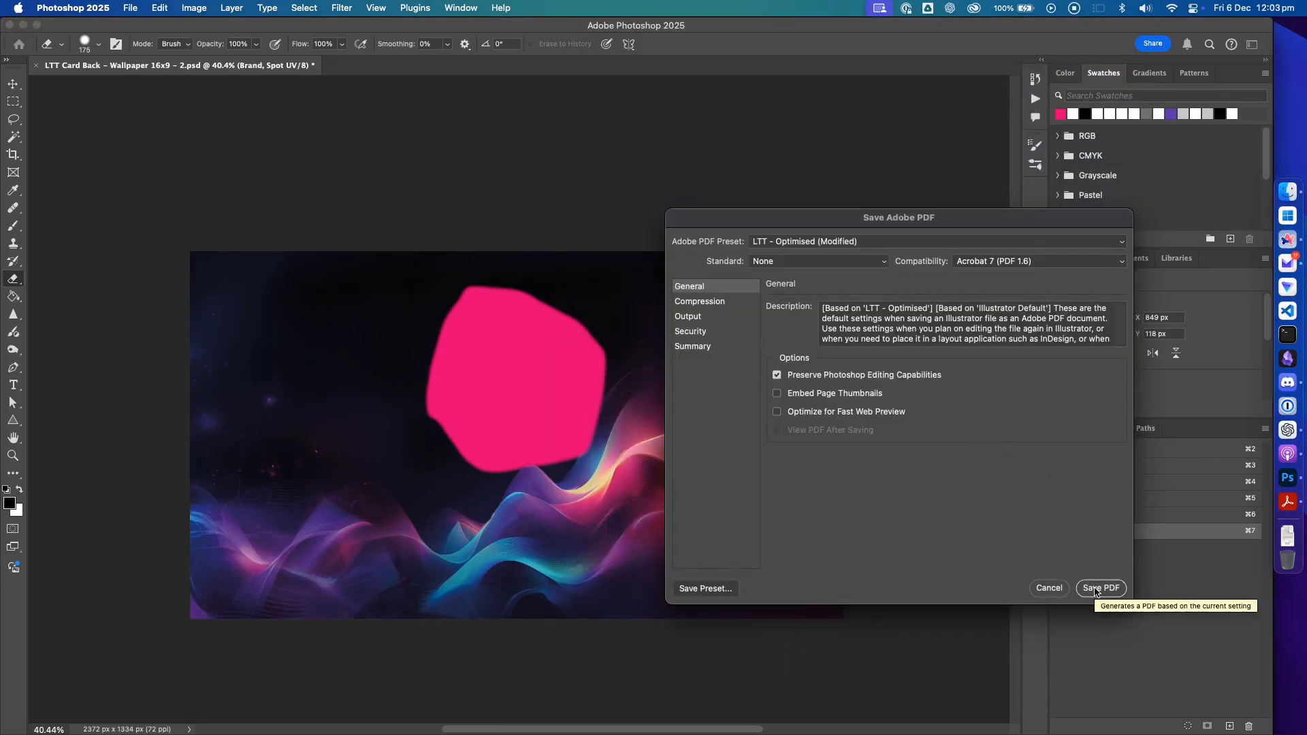
click(777, 375)
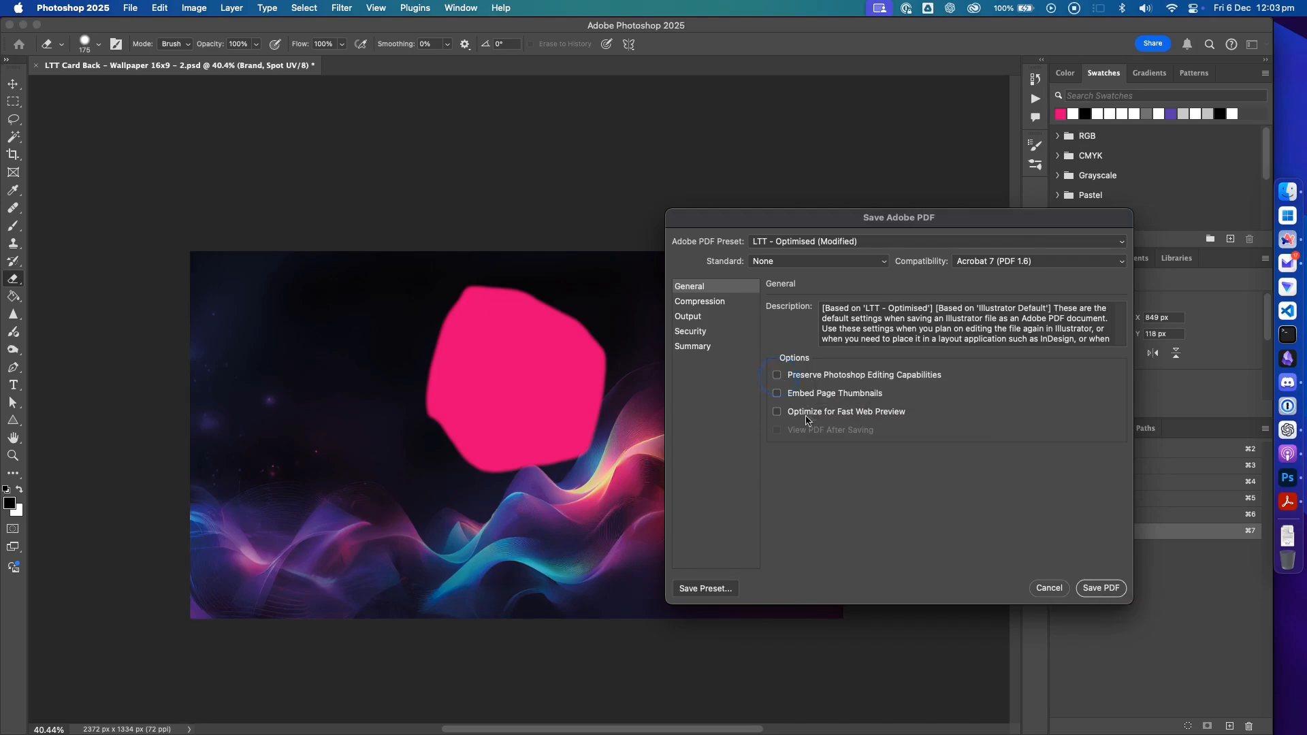
click(1111, 589)
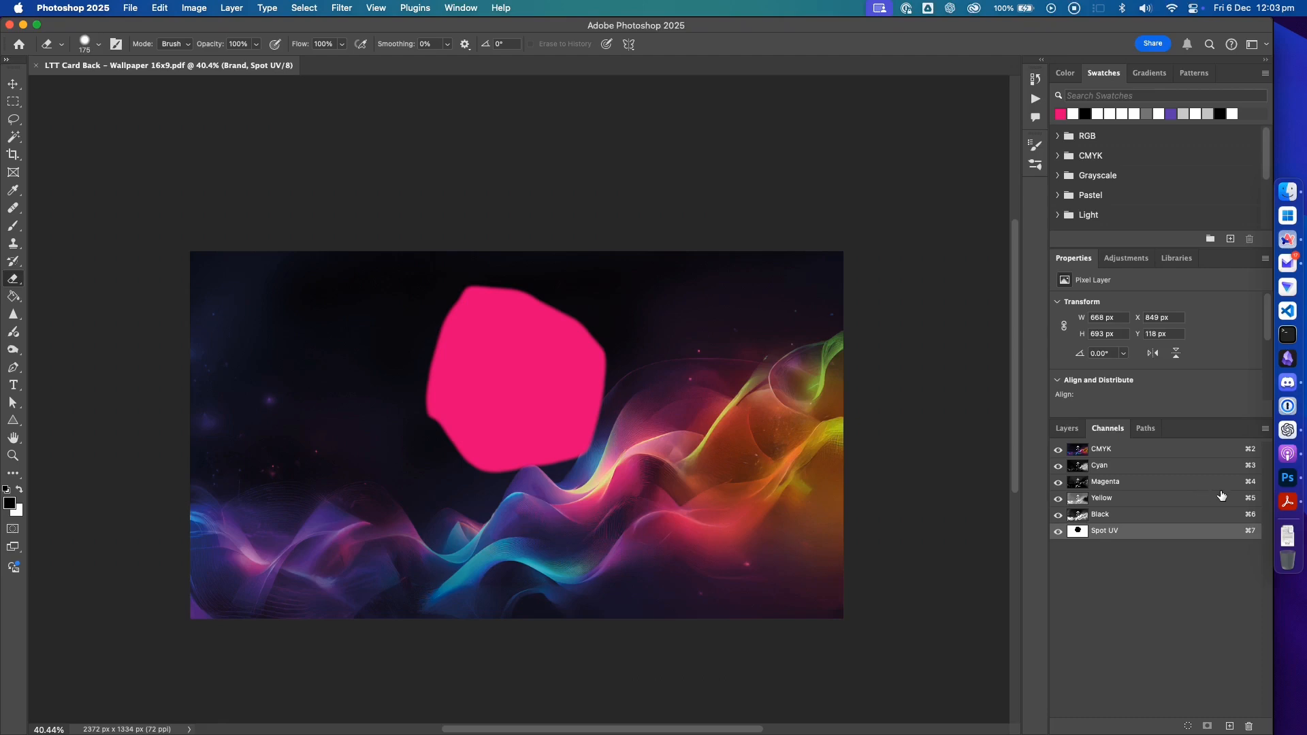
Switch to Acrobat and open LTT Card Back - Wallpaper 16x9.pdf from the Desktop.
click(1287, 502)
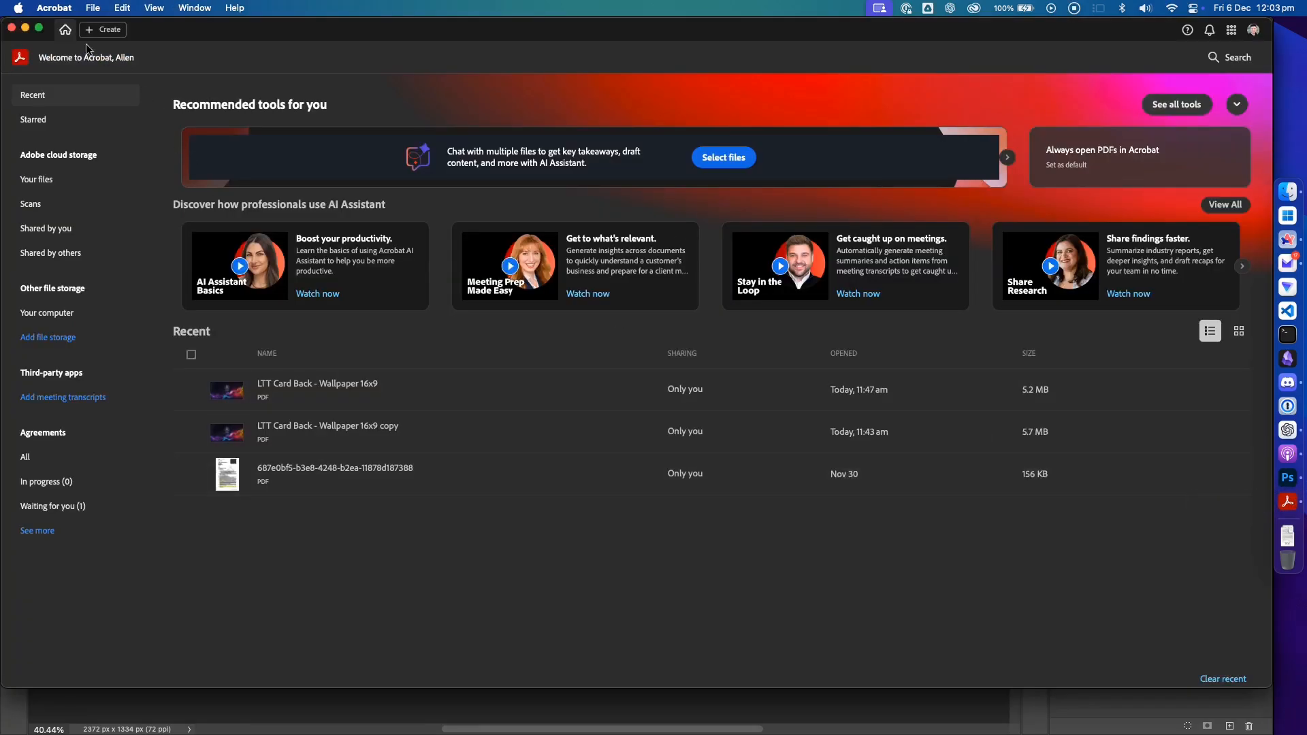
click(92, 9)
click(102, 29)
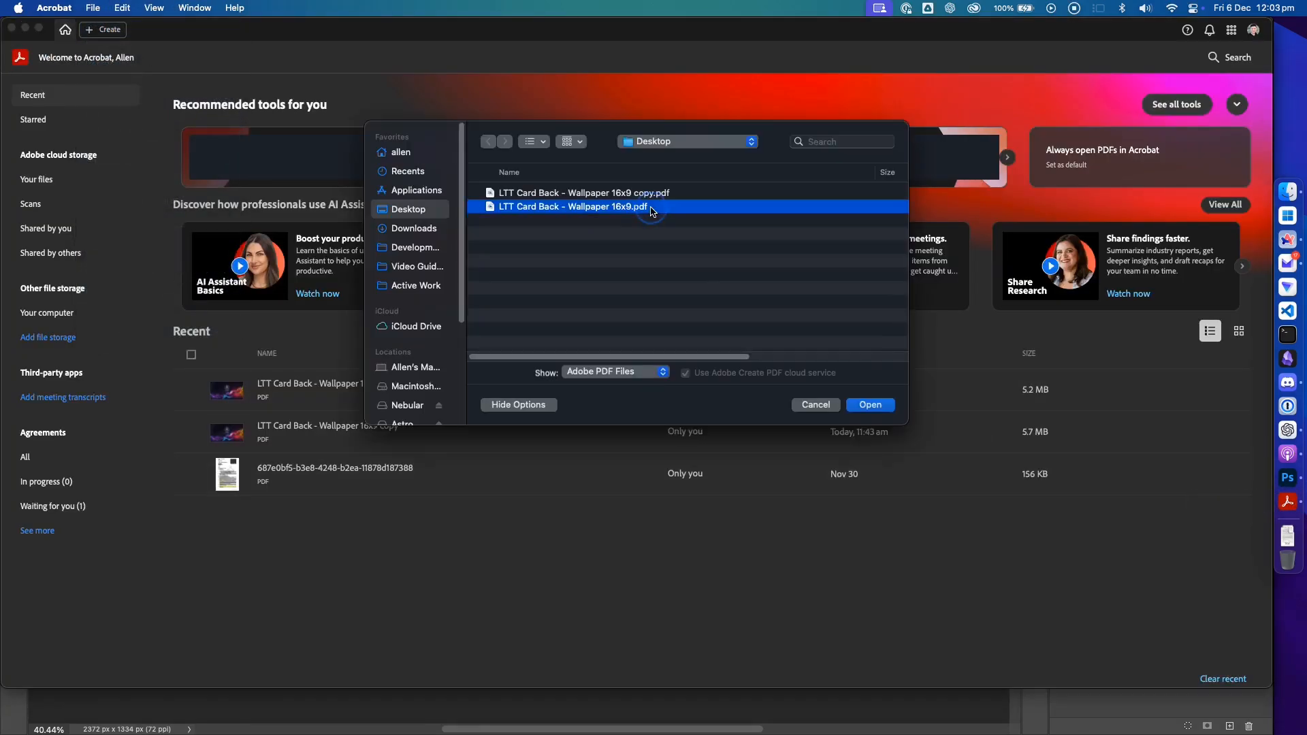
click(866, 403)
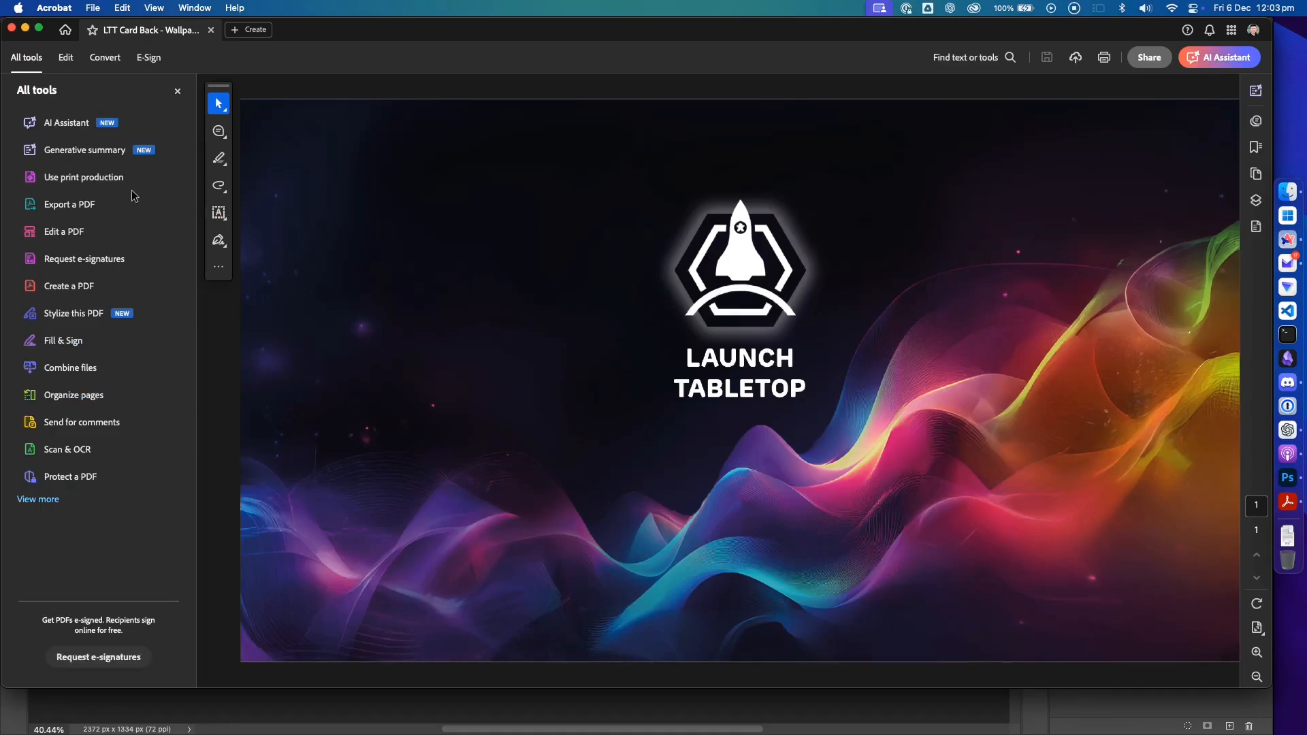
Open Output Preview from the print production tools to inspect the PDF's colour separations.
click(98, 182)
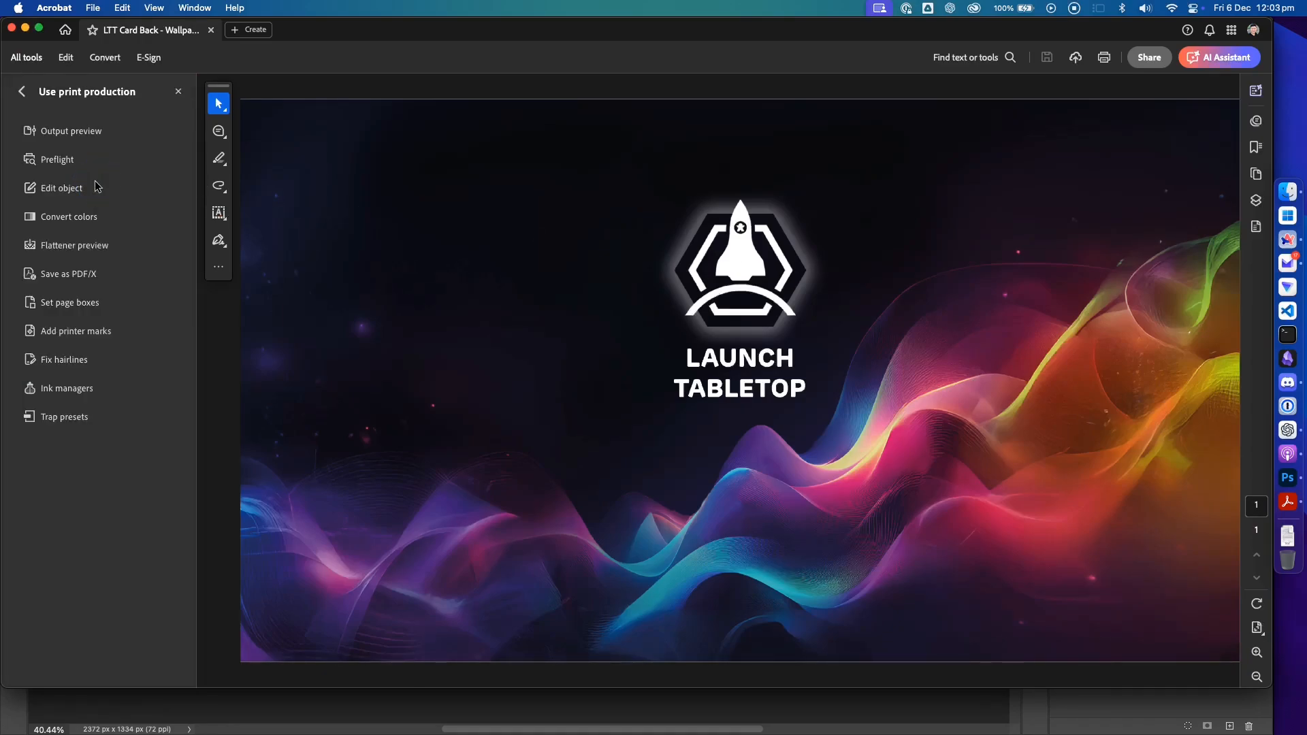
click(22, 92)
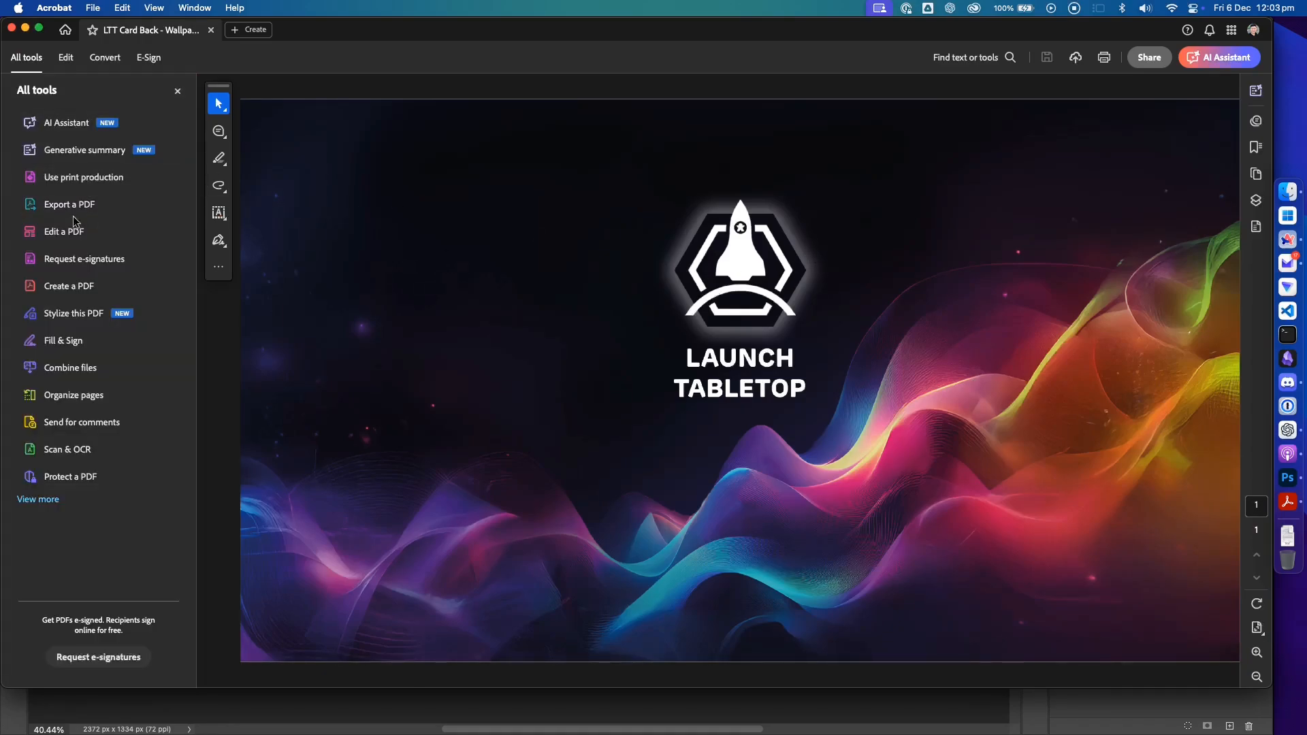
click(87, 179)
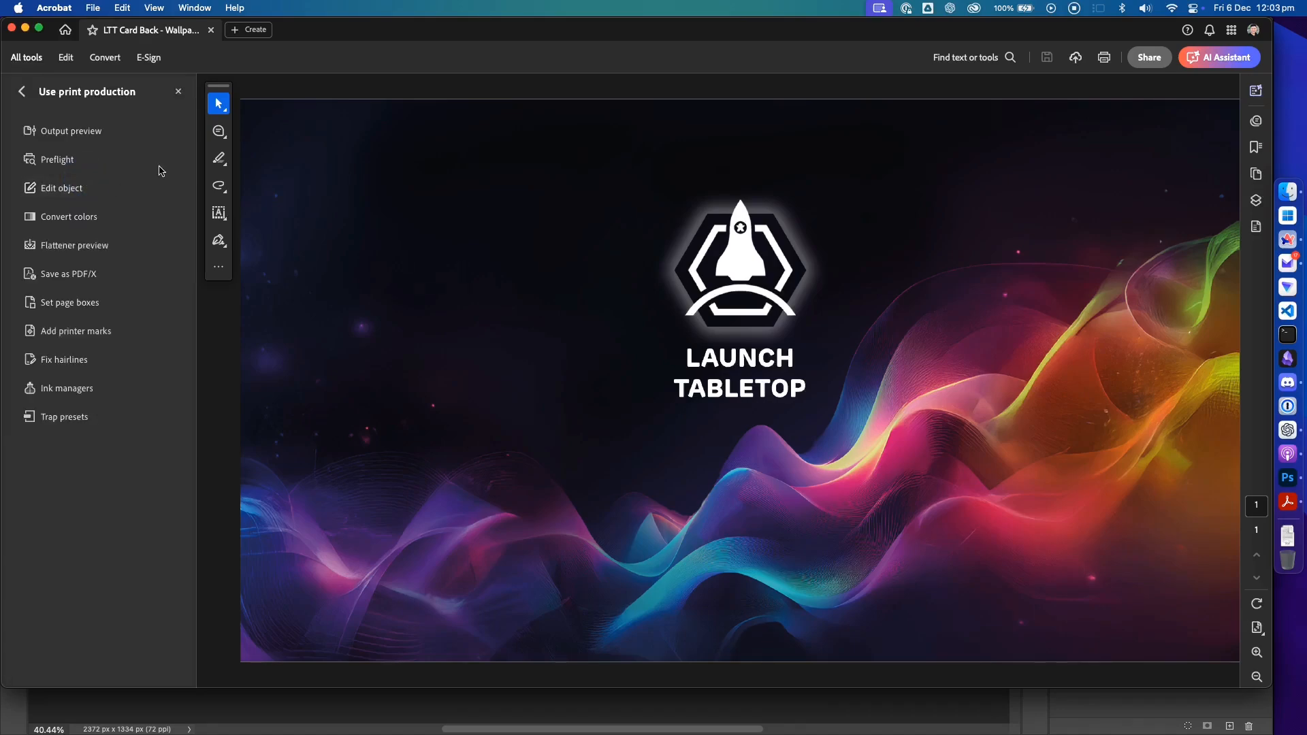
click(66, 132)
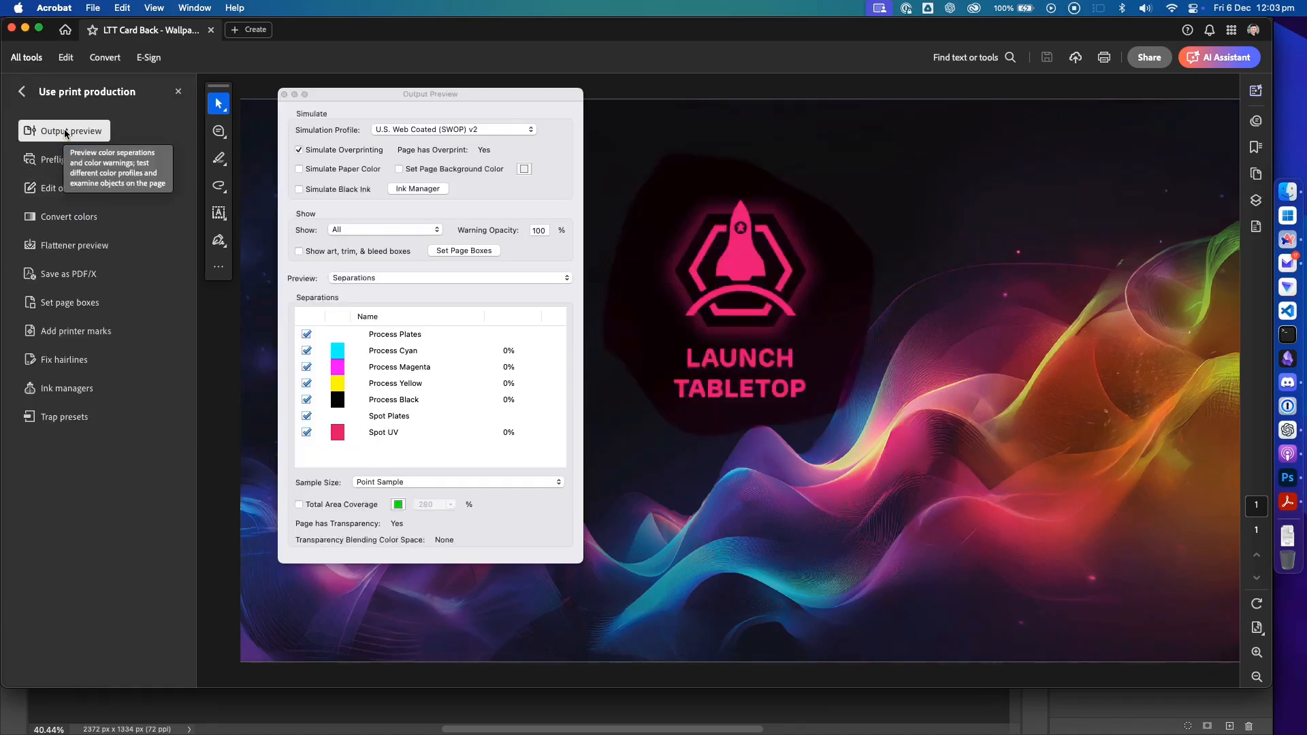
Toggle the Spot UV separation off and on repeatedly to compare the logo area with and without the spot plate.
click(308, 436)
click(305, 434)
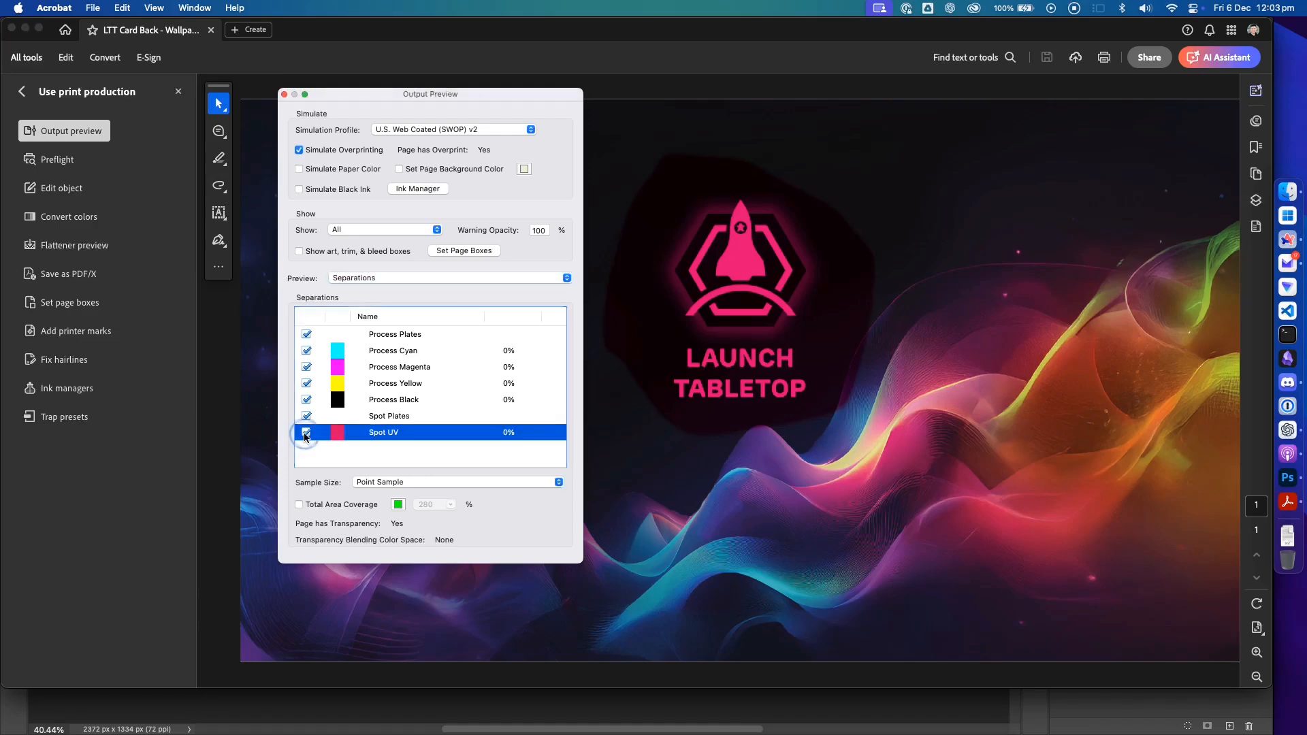
click(306, 433)
click(306, 433)
click(306, 433)
click(307, 435)
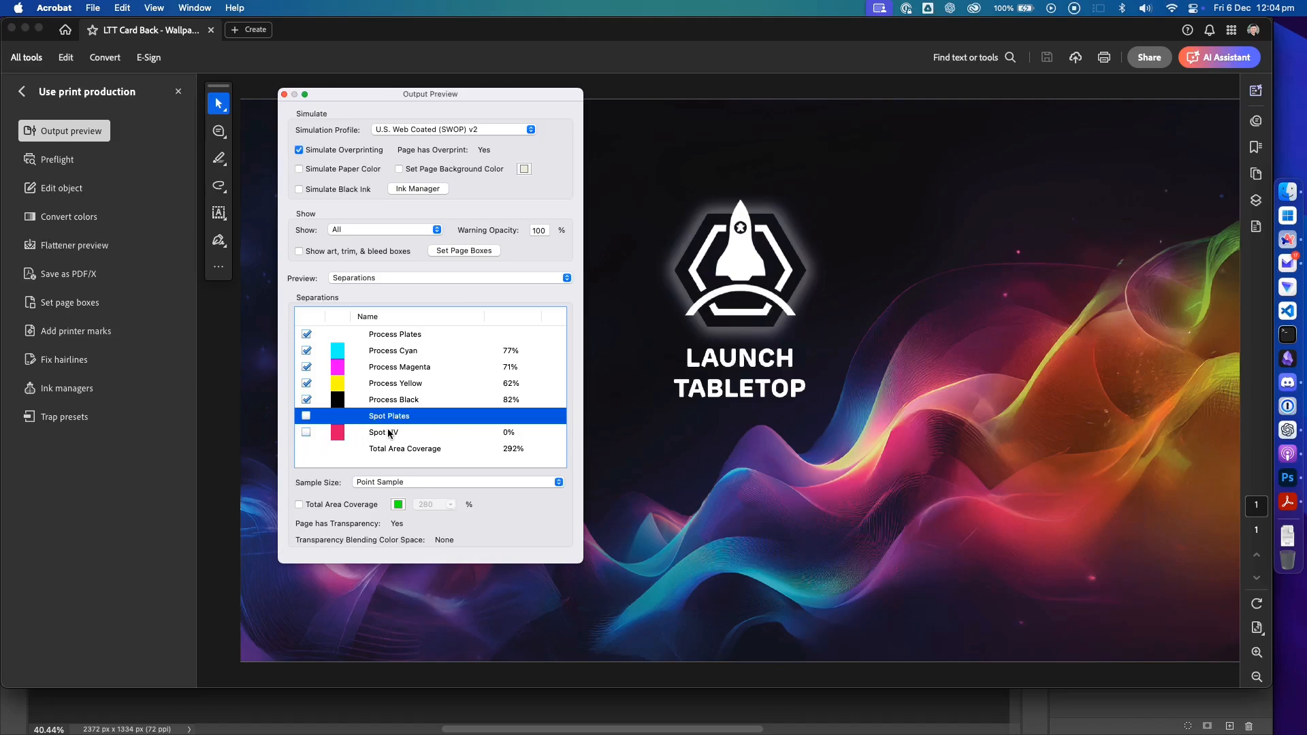
click(306, 434)
click(306, 434)
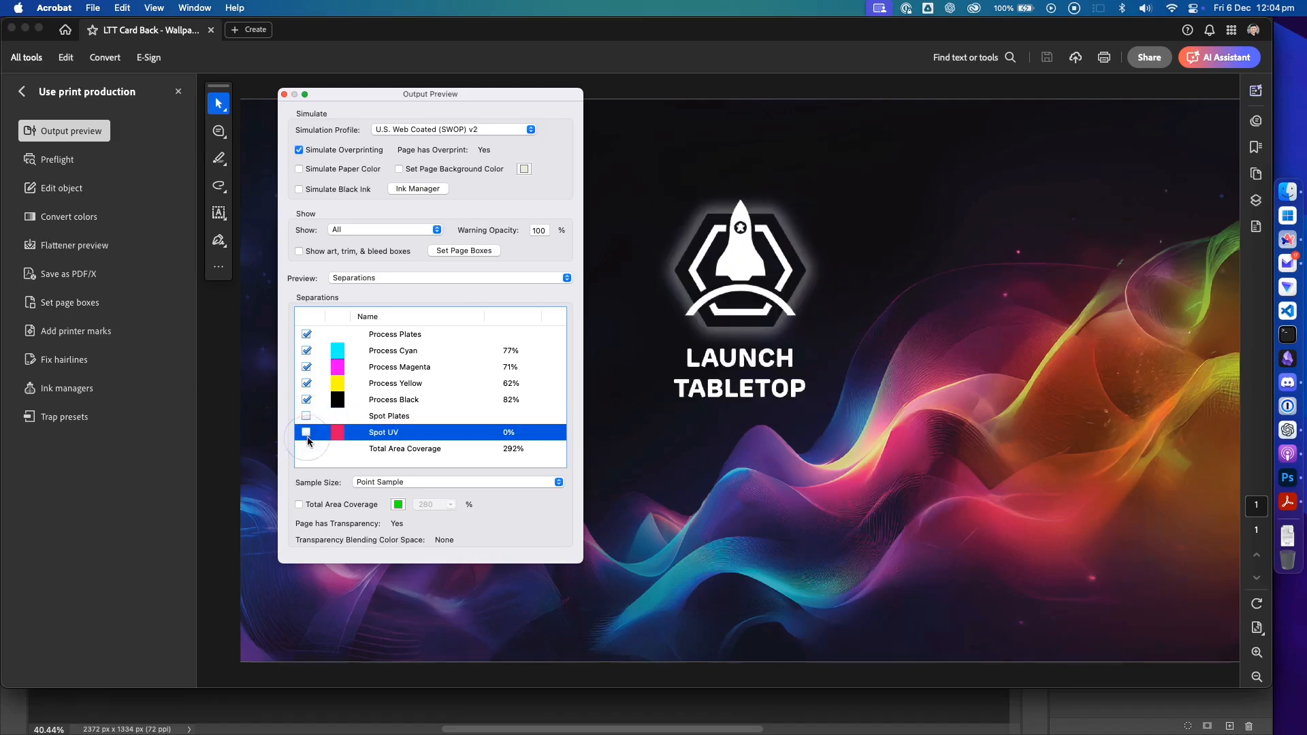
Check the artwork with the Spot Plates group and Spot UV plate switched on and off, and close Output Preview.
click(313, 417)
click(306, 433)
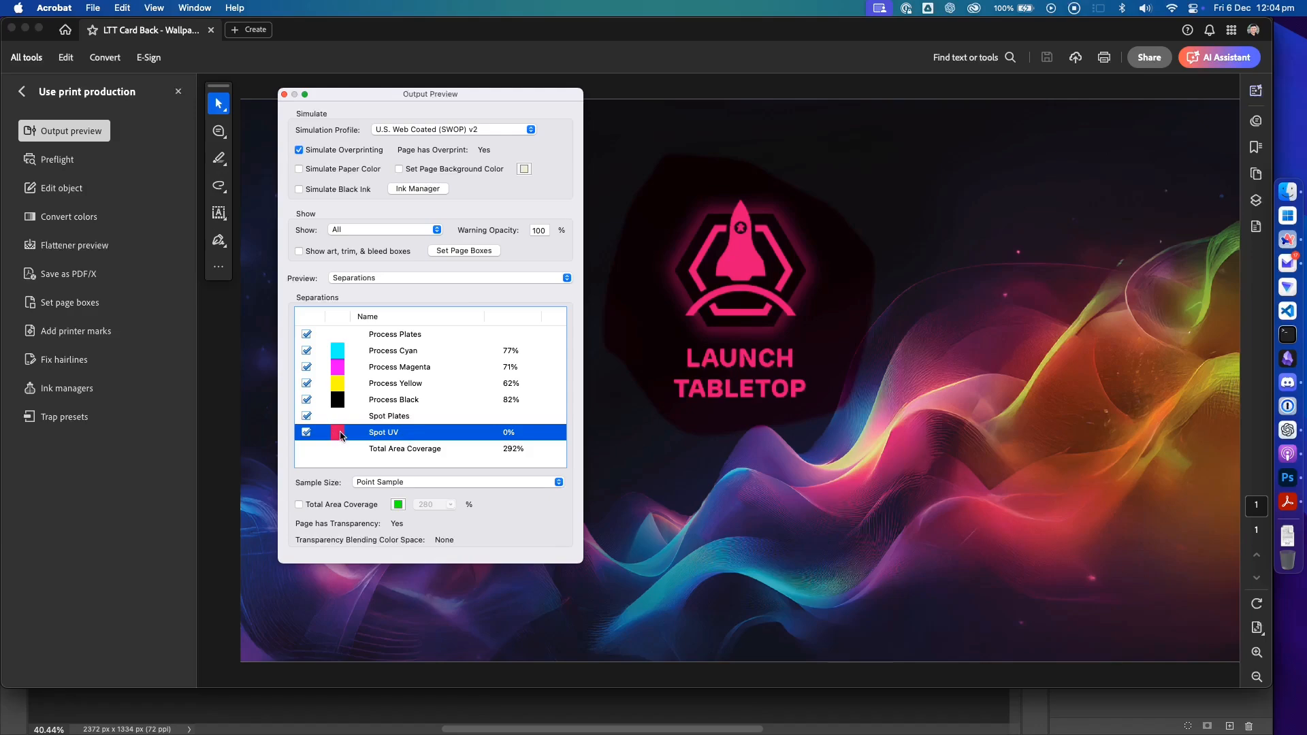
click(306, 417)
click(306, 432)
click(284, 95)
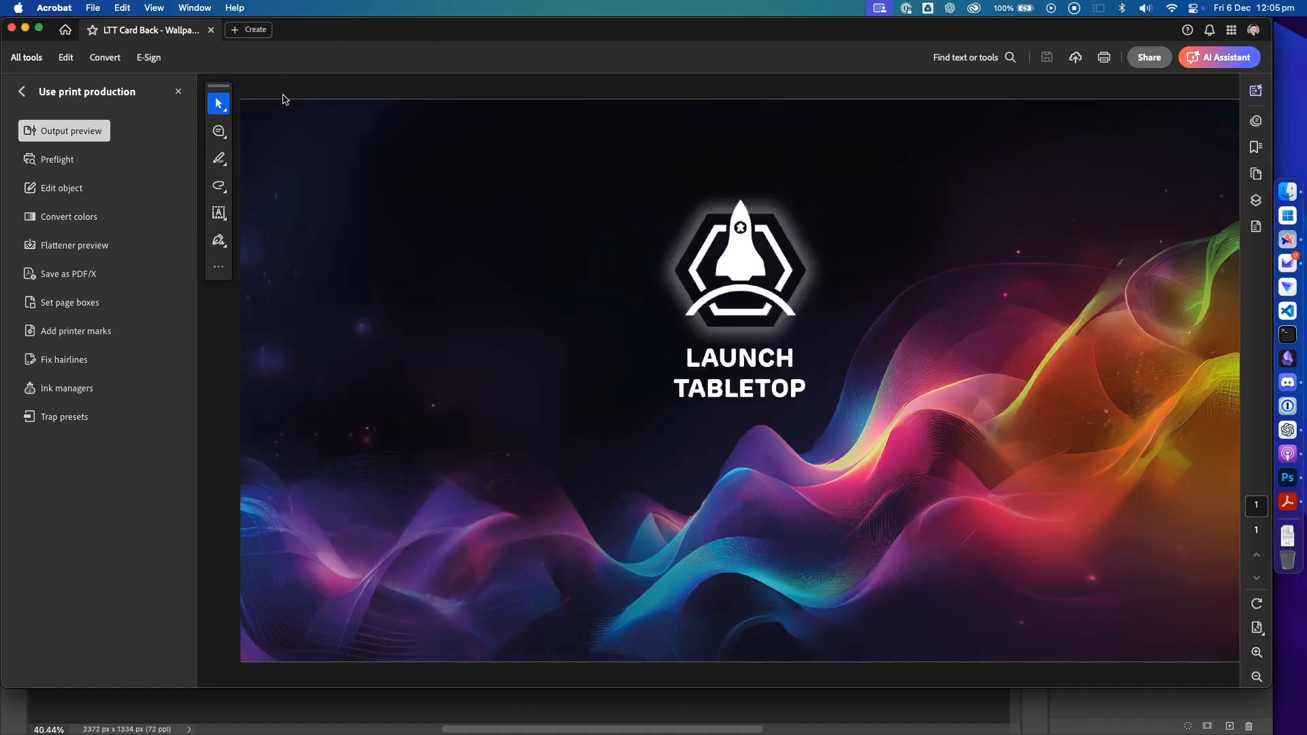